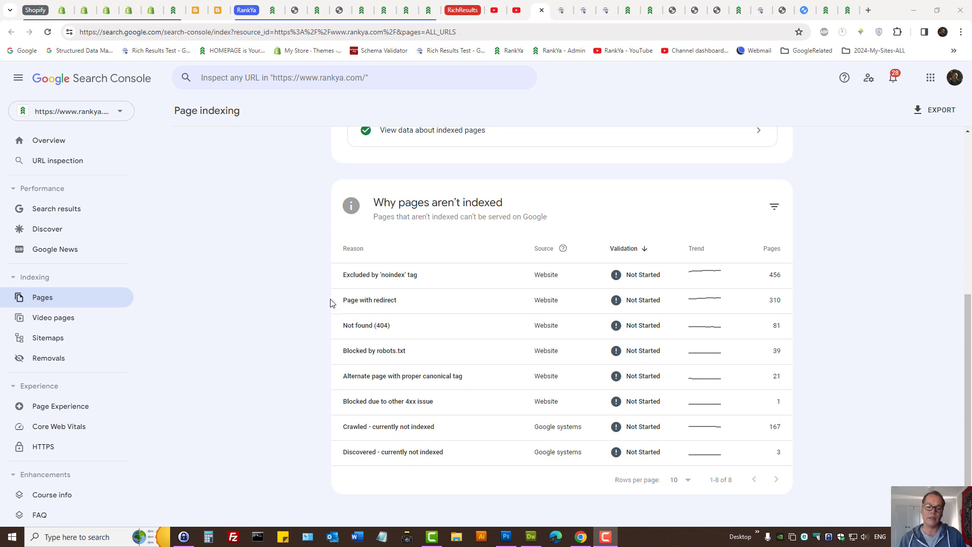
# Open the details of the 'Page with redirect' indexing issue
pyautogui.moveTo(338, 303); pyautogui.dragTo(410, 309)
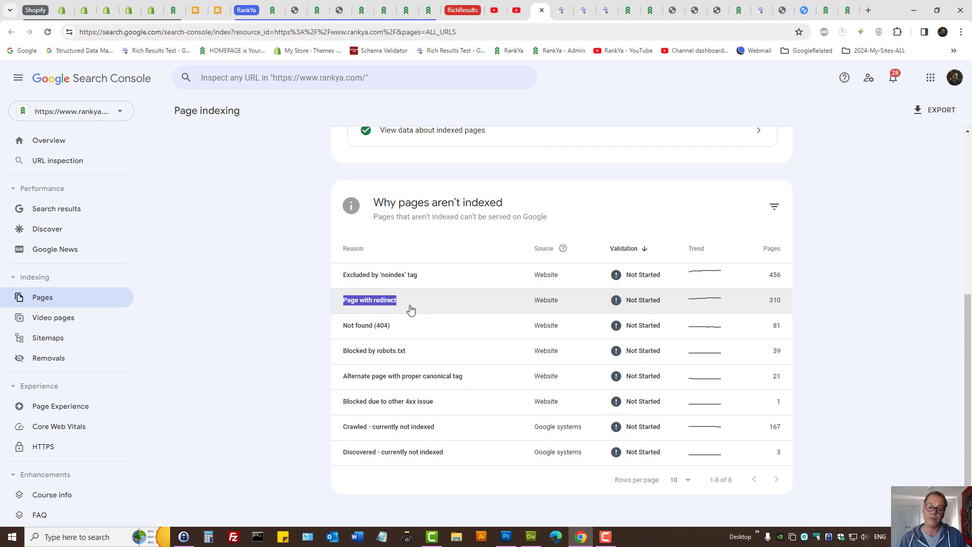
pyautogui.click(410, 309)
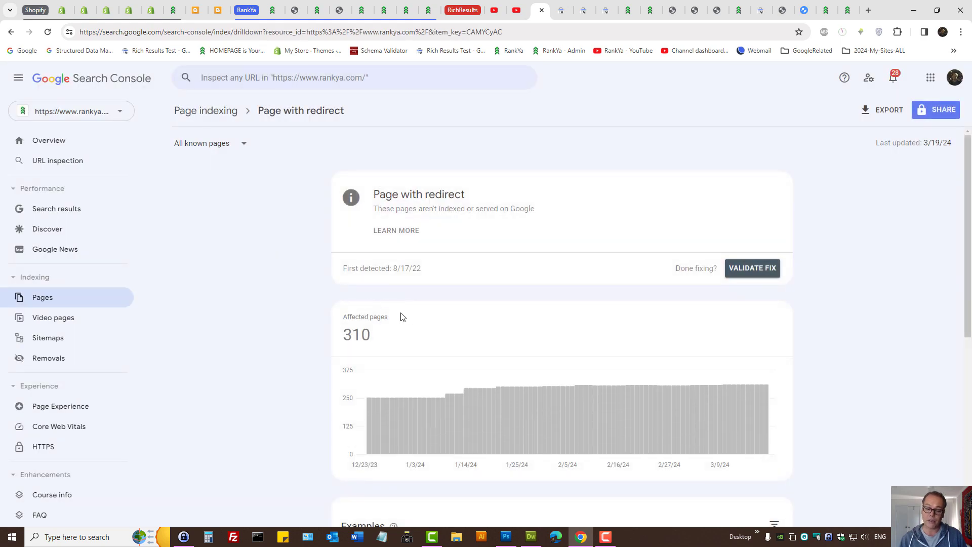
pyautogui.scroll(-3, 306, 329)
pyautogui.scroll(3, 306, 328)
# Confirm no submitted pages are affected, then view the list of submitted sitemaps
pyautogui.click(231, 146)
pyautogui.click(221, 174)
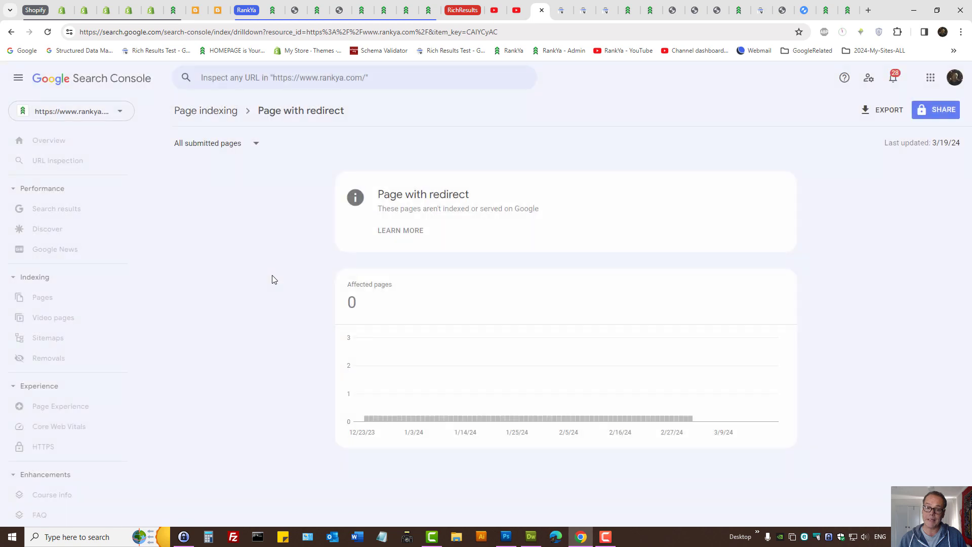
pyautogui.middleClick(58, 337)
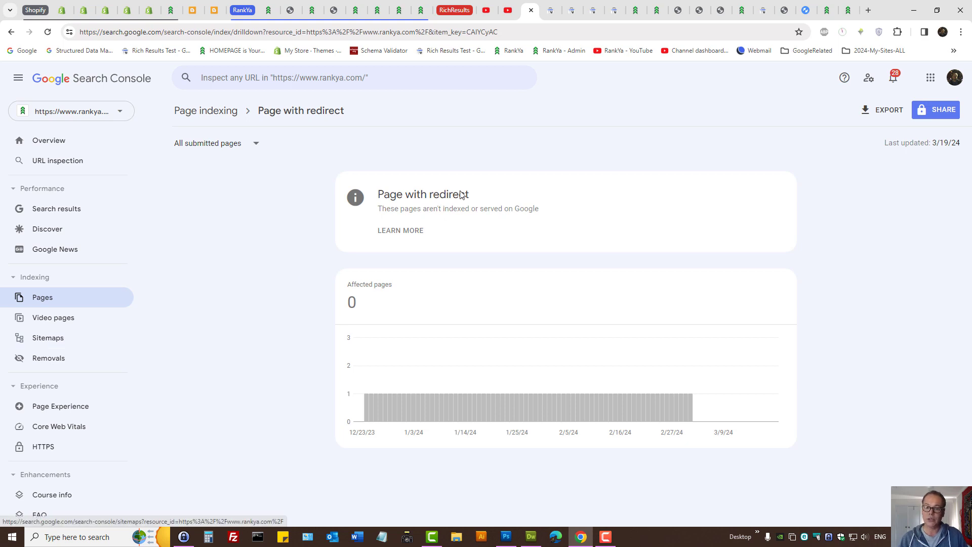
pyautogui.click(551, 8)
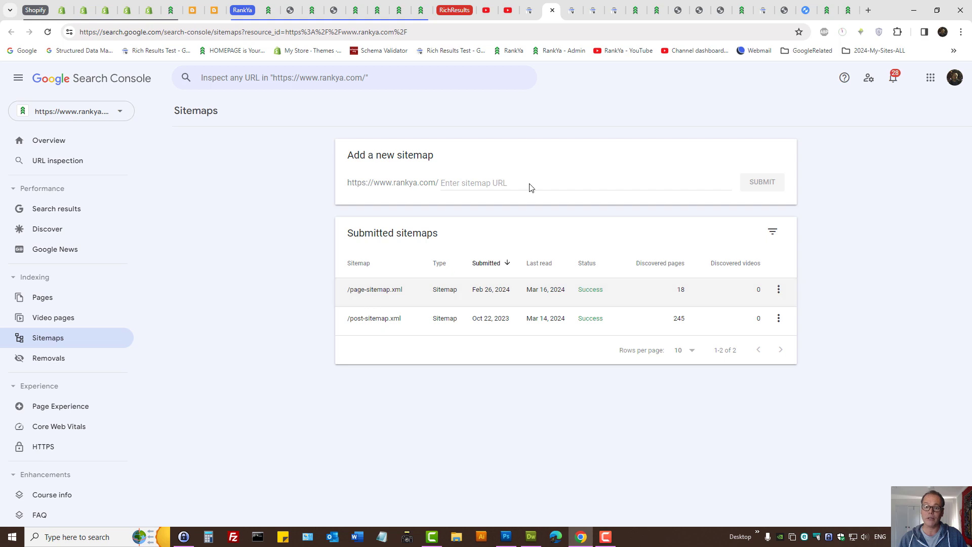
# Back on the Page with redirect report, filter it to unsubmitted pages only
pyautogui.click(524, 10)
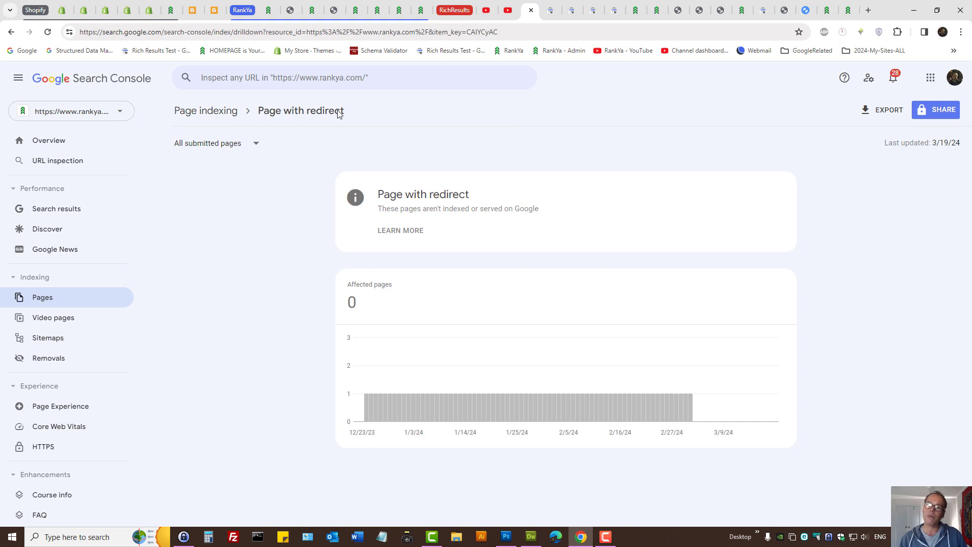
pyautogui.click(256, 146)
pyautogui.click(225, 195)
pyautogui.scroll(-7, 293, 246)
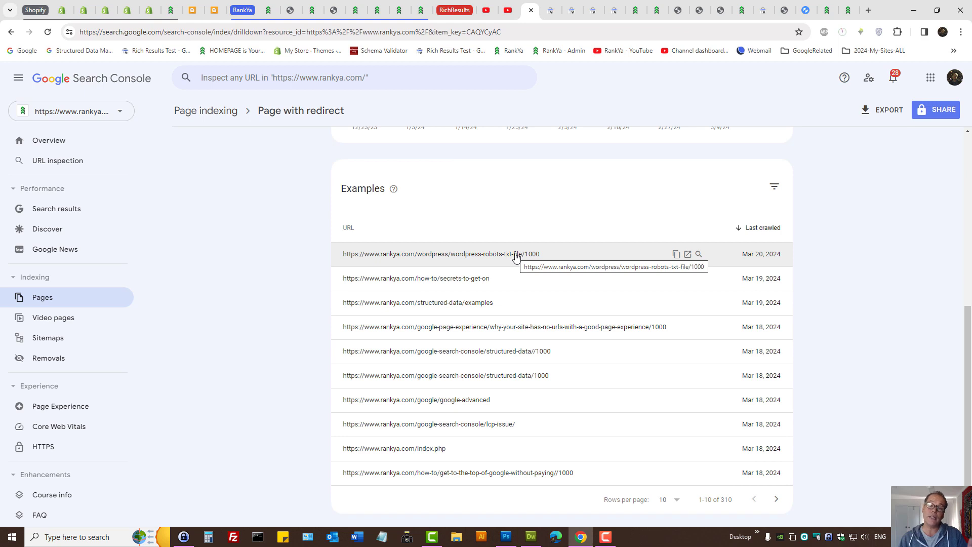
pyautogui.scroll(7, 516, 257)
# Switch the filter to all known pages and scroll to the 310 example URLs
pyautogui.click(256, 146)
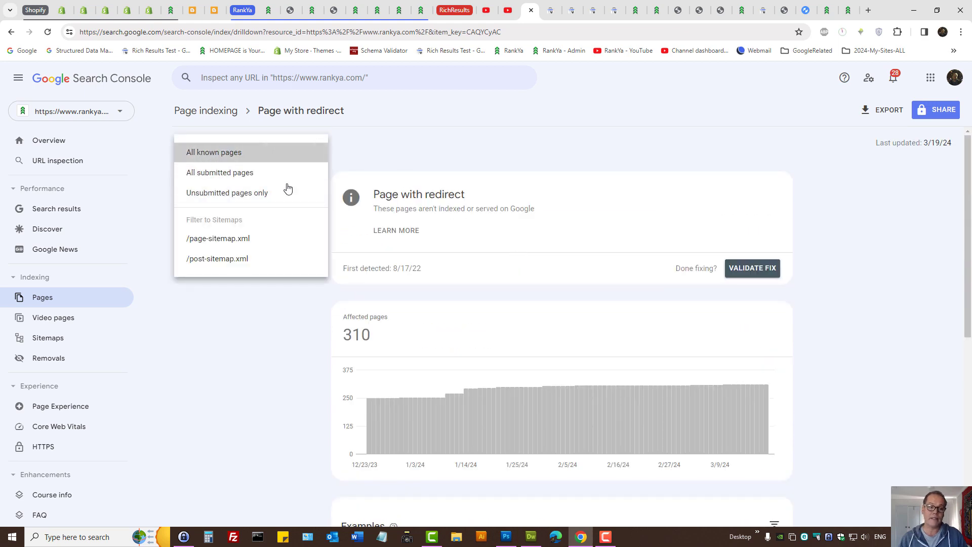
pyautogui.click(342, 210)
pyautogui.moveTo(255, 111); pyautogui.dragTo(367, 114)
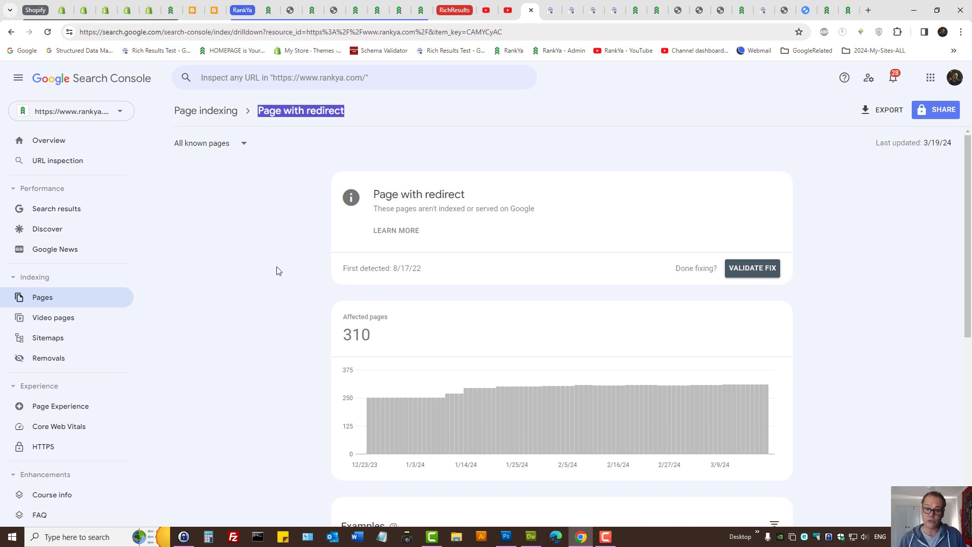
pyautogui.scroll(-3, 276, 267)
pyautogui.scroll(-3, 277, 266)
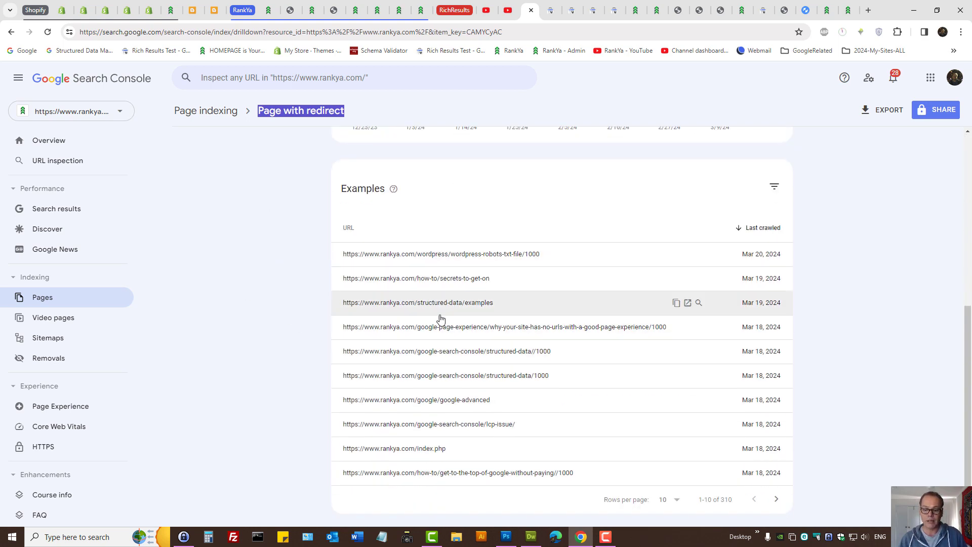
# Run URL Inspection on the google-page-experience example URL ending in /1000
pyautogui.click(497, 330)
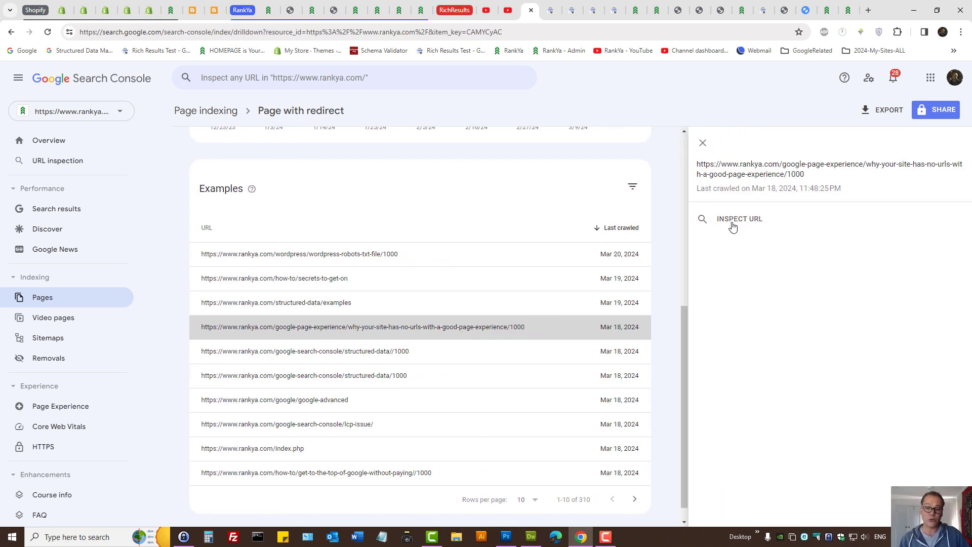
pyautogui.click(731, 223)
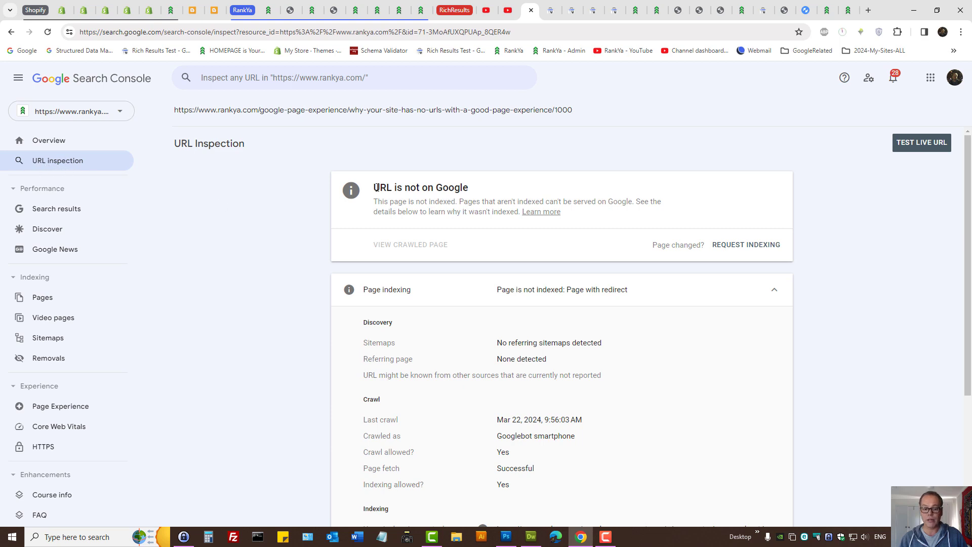
pyautogui.moveTo(376, 187); pyautogui.dragTo(478, 187)
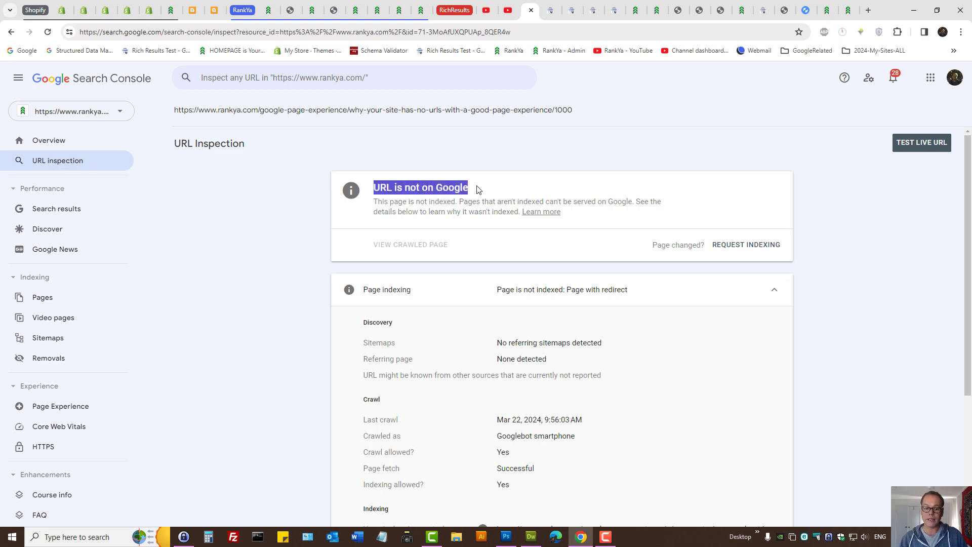
pyautogui.tripleClick(447, 111)
pyautogui.tripleClick(426, 185)
pyautogui.scroll(-3, 578, 287)
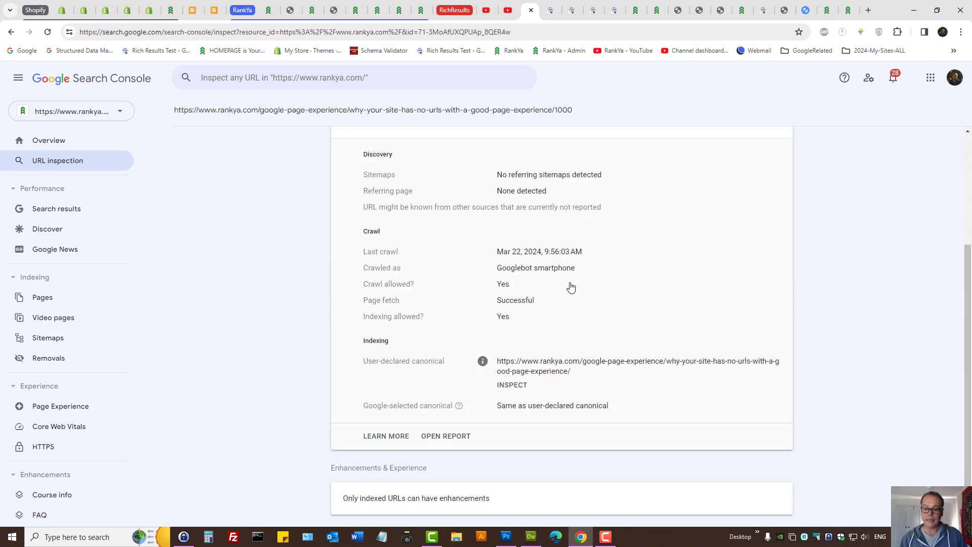
pyautogui.scroll(3, 353, 284)
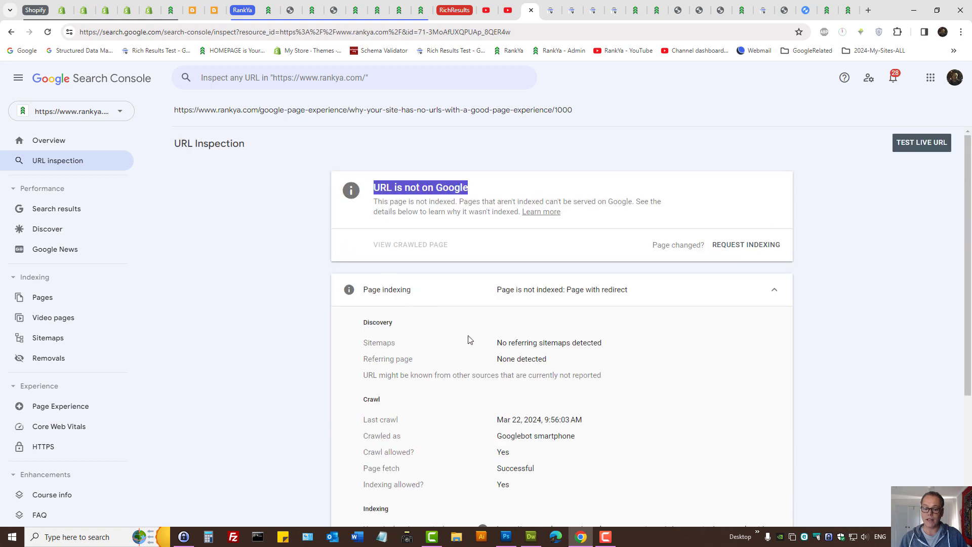
pyautogui.moveTo(471, 341); pyautogui.dragTo(595, 373)
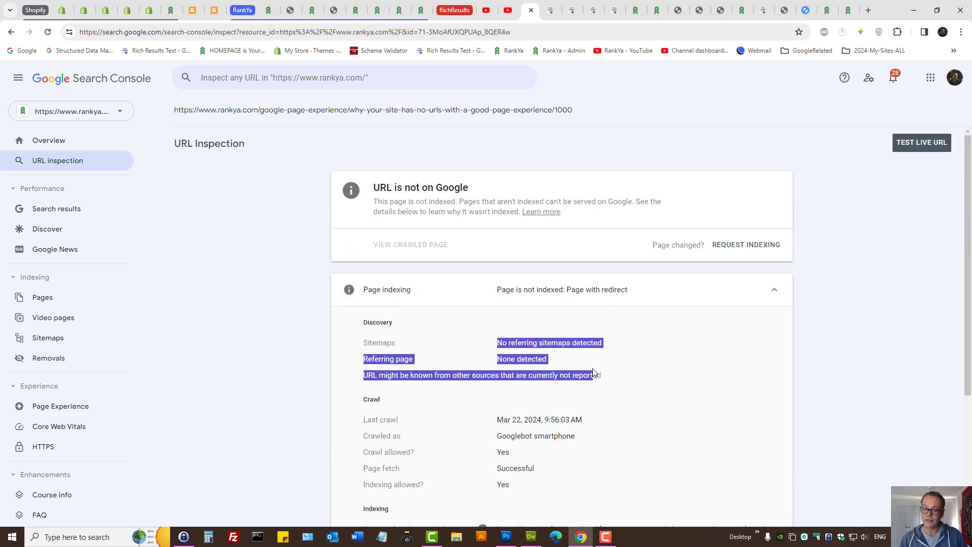
pyautogui.doubleClick(378, 323)
pyautogui.scroll(-3, 428, 351)
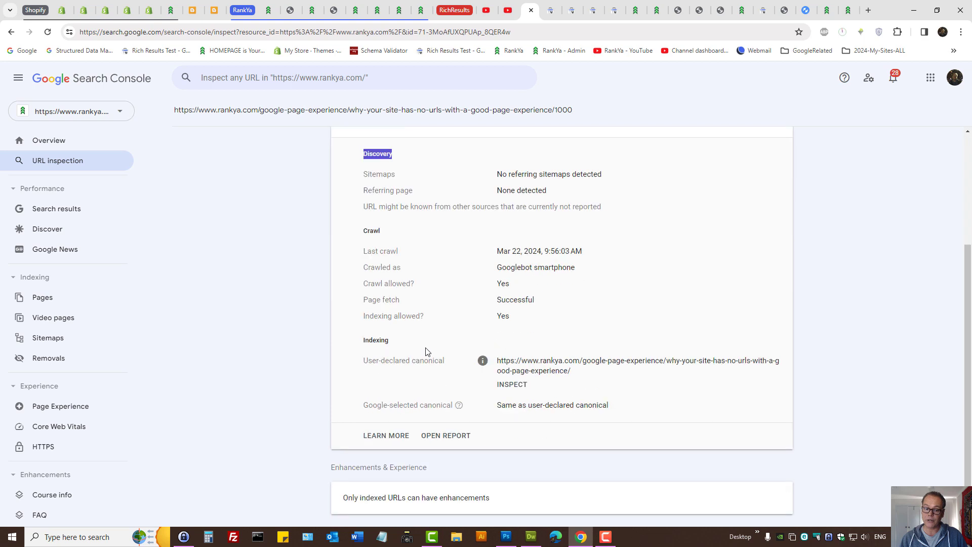
pyautogui.moveTo(358, 232); pyautogui.dragTo(556, 316)
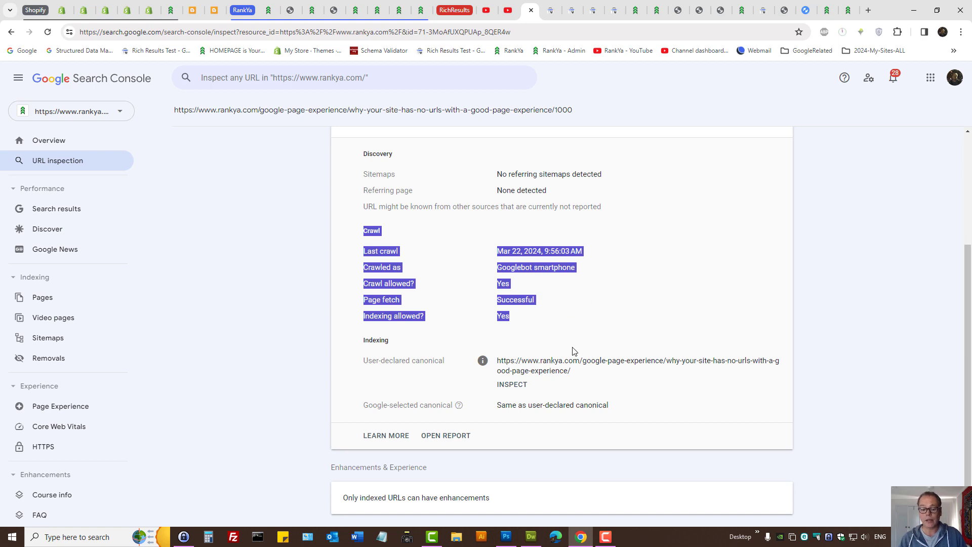
# Compare the user-declared canonical URL against the inspected URL ending in /1000
pyautogui.scroll(3, 568, 348)
pyautogui.scroll(-3, 569, 349)
pyautogui.tripleClick(370, 358)
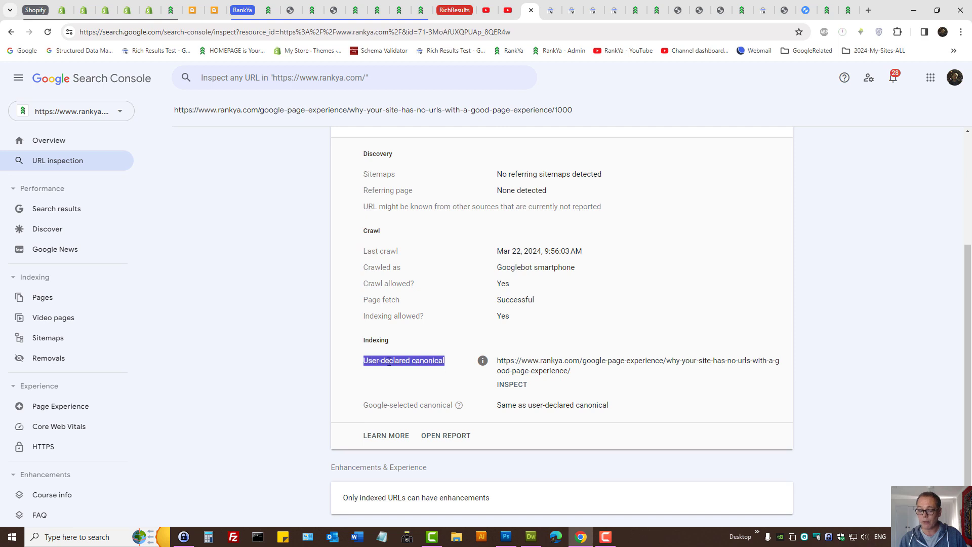
pyautogui.click(368, 365)
pyautogui.moveTo(364, 360); pyautogui.dragTo(447, 365)
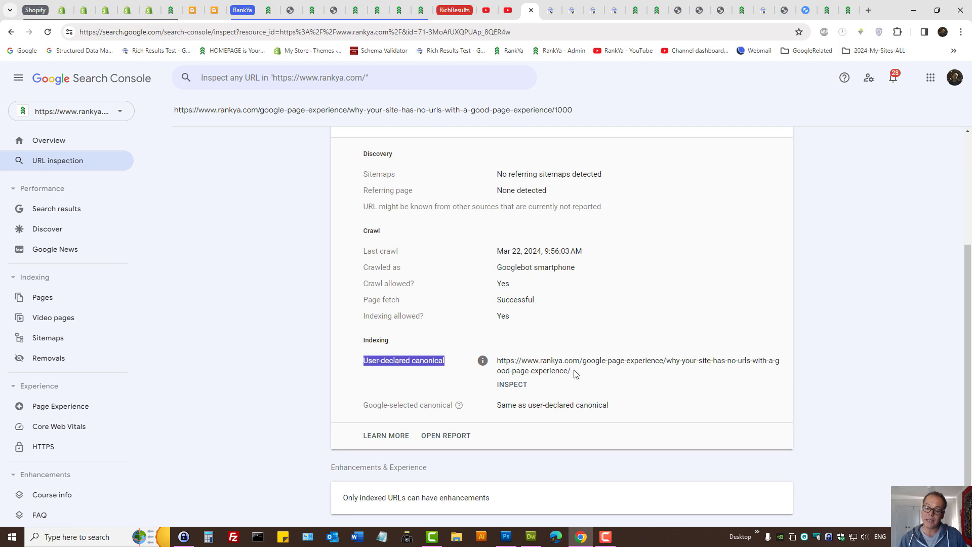
pyautogui.moveTo(573, 371); pyautogui.dragTo(497, 366)
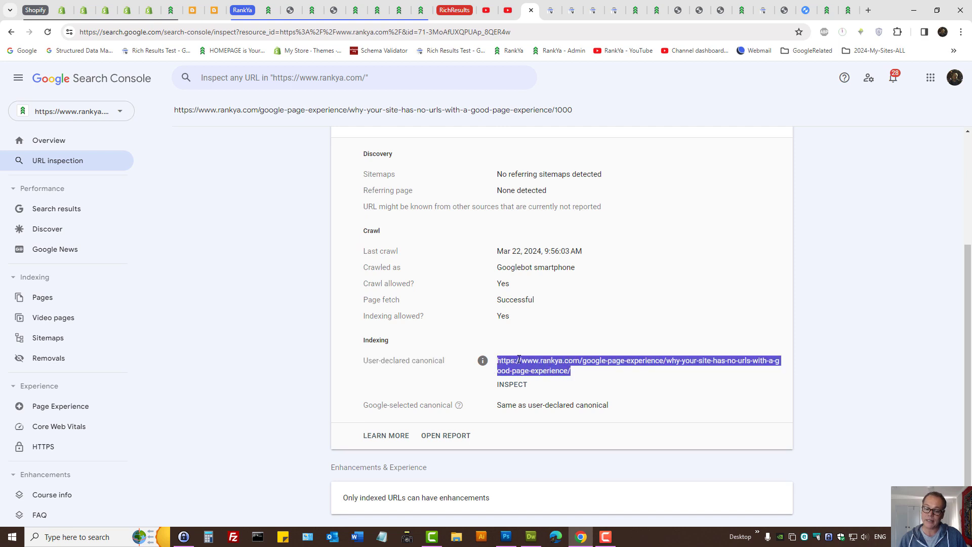
pyautogui.rightClick(519, 360)
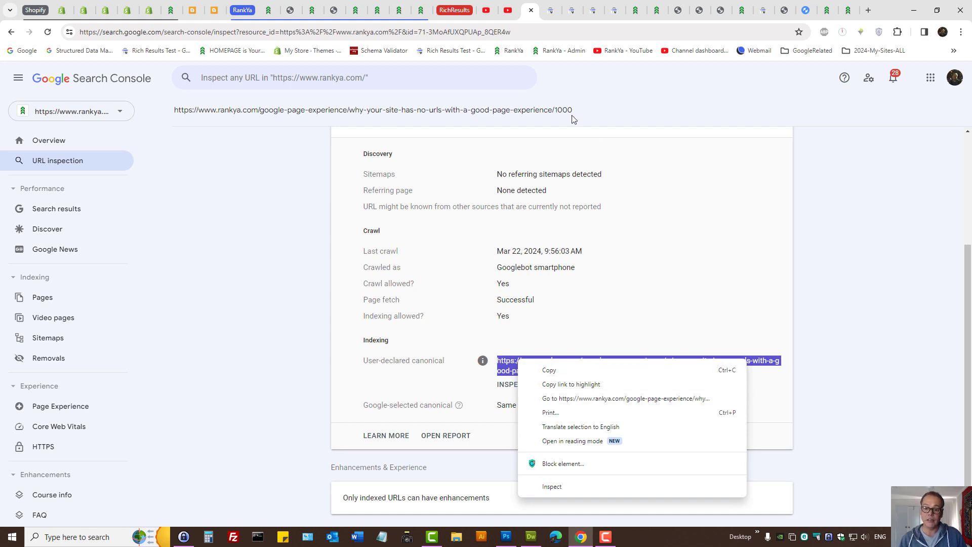
pyautogui.doubleClick(555, 110)
pyautogui.tripleClick(555, 109)
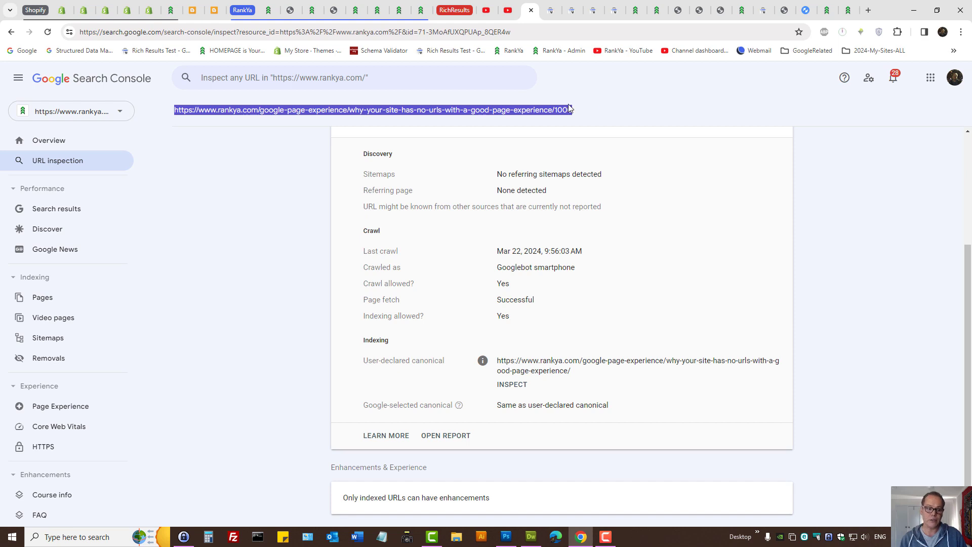
# Open post-sitemap.xml in a new Sitemaps tab and review its listed post URLs
pyautogui.middleClick(80, 340)
pyautogui.click(559, 7)
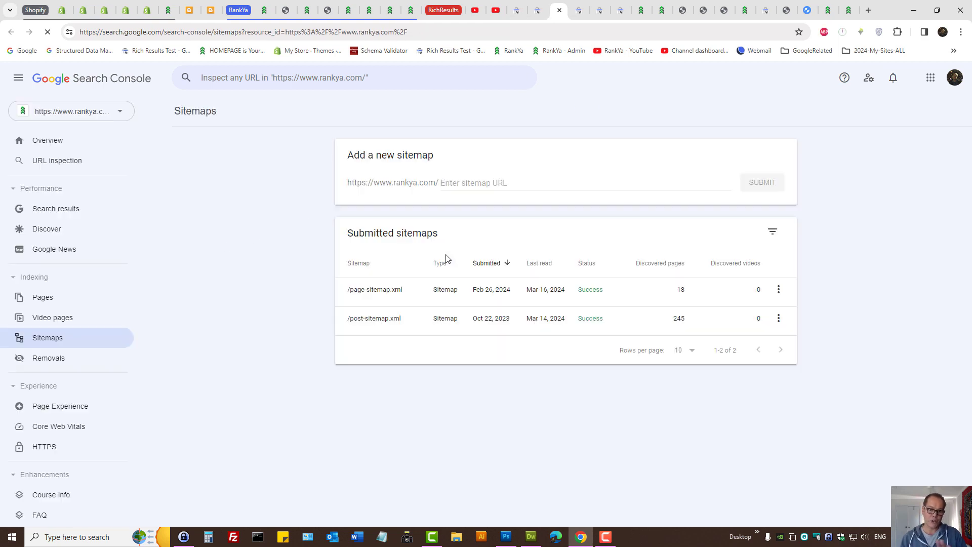
pyautogui.click(453, 328)
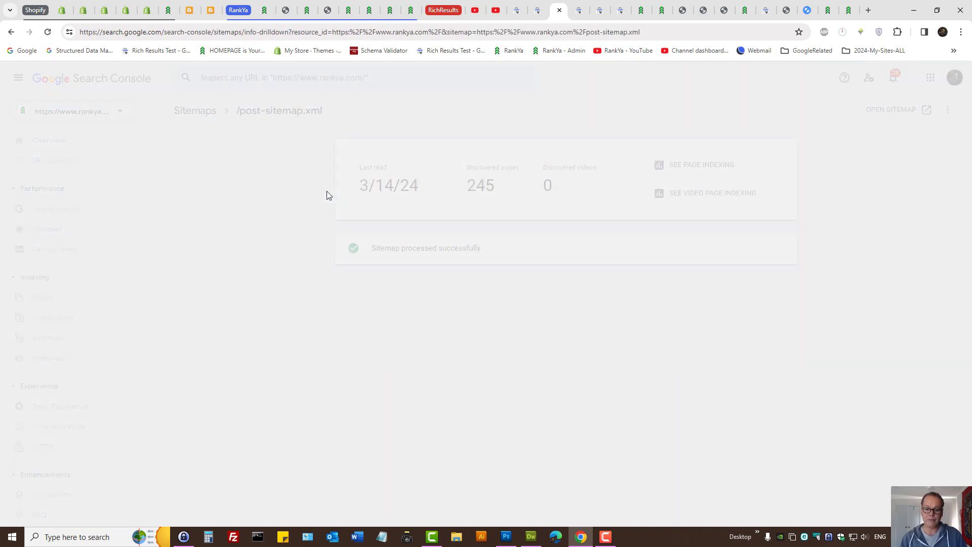
pyautogui.click(883, 114)
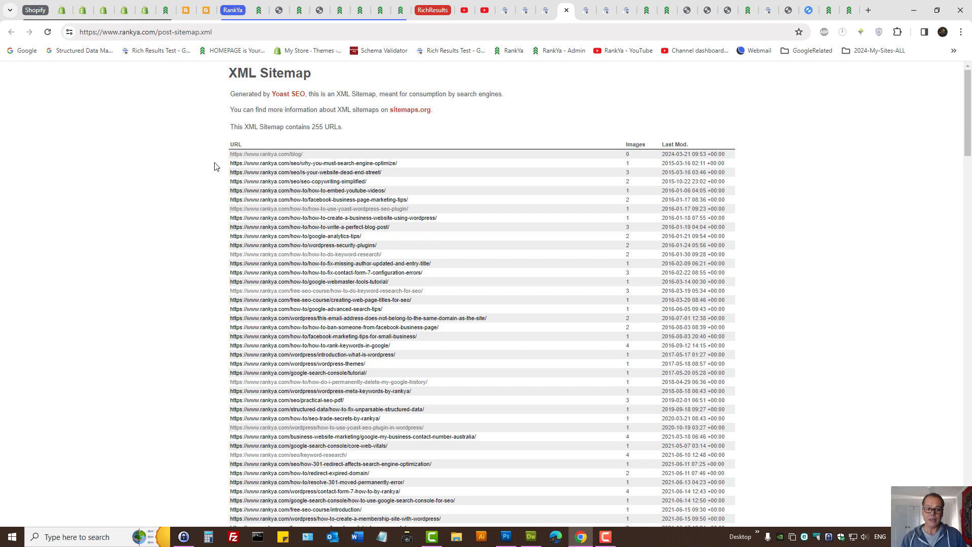
pyautogui.moveTo(223, 143); pyautogui.dragTo(398, 378)
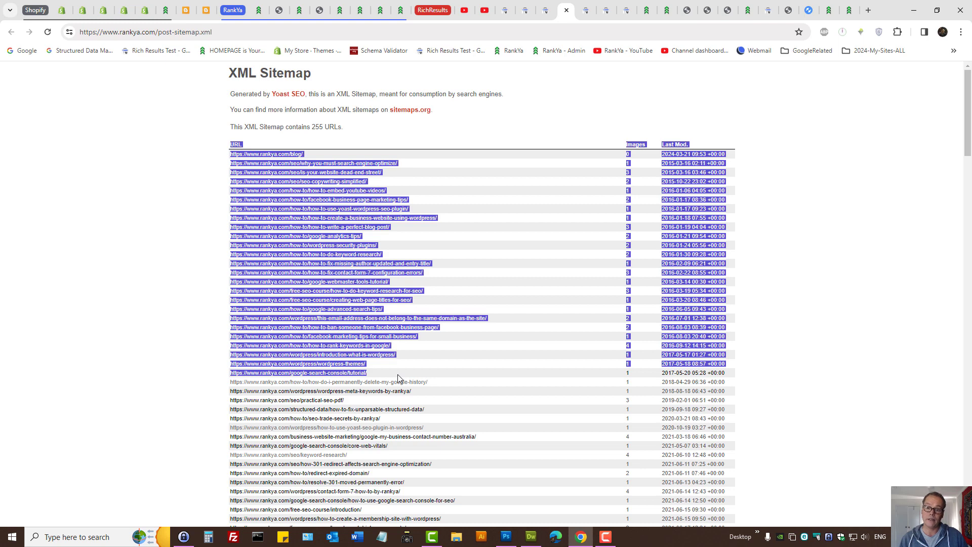
pyautogui.click(122, 290)
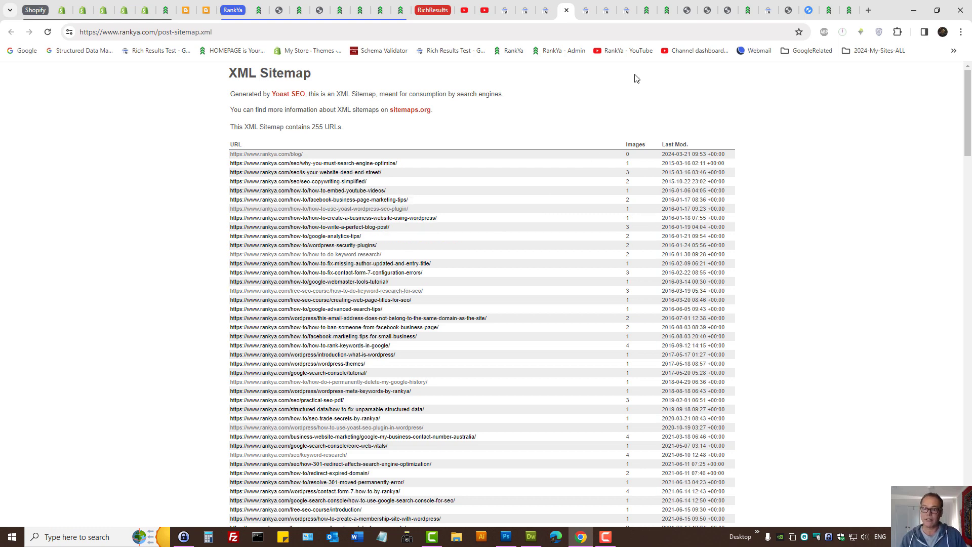
# Return to the Good Page Experience post and open the WordPress dashboard in the background
pyautogui.click(647, 10)
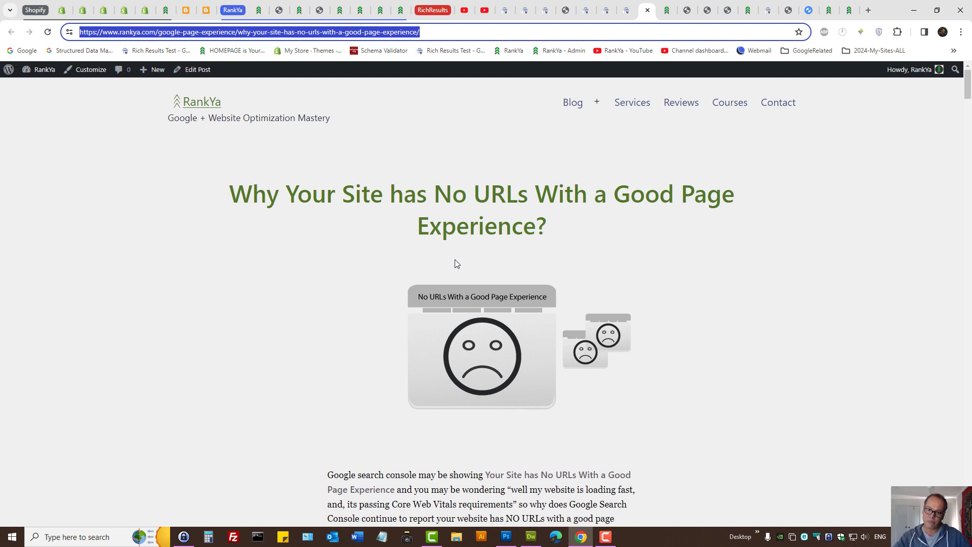
pyautogui.click(239, 288)
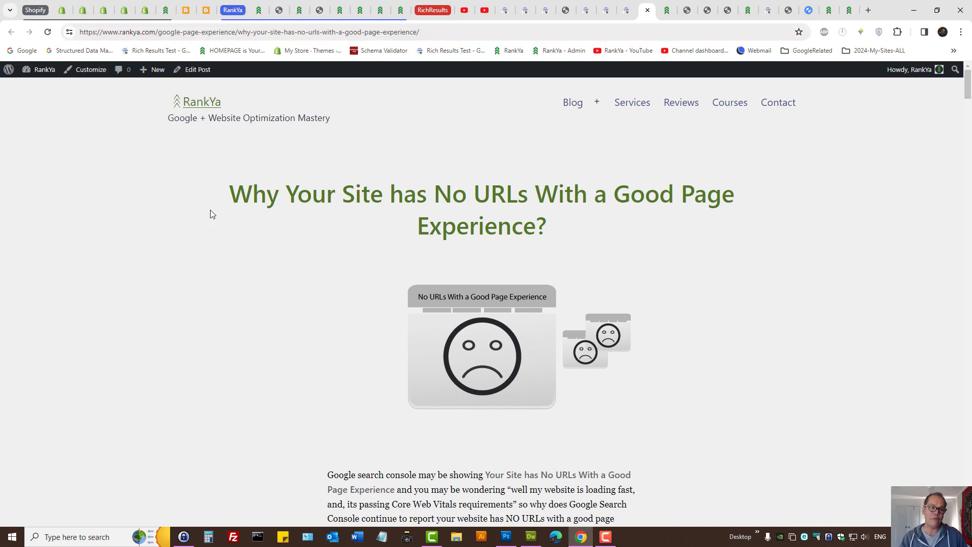
pyautogui.middleClick(38, 88)
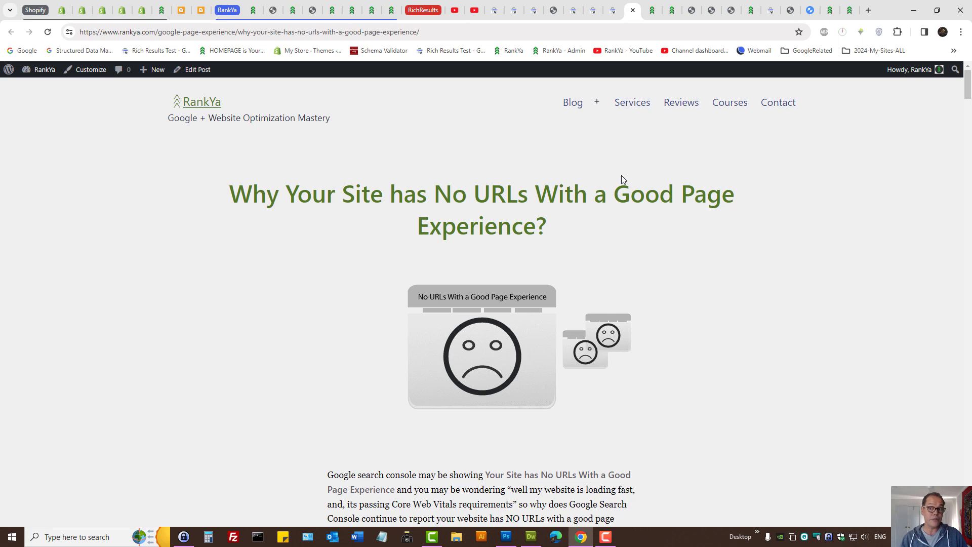
# From the WordPress Pages list, edit 'Structured Data for Google Rich Results Course'
pyautogui.click(652, 10)
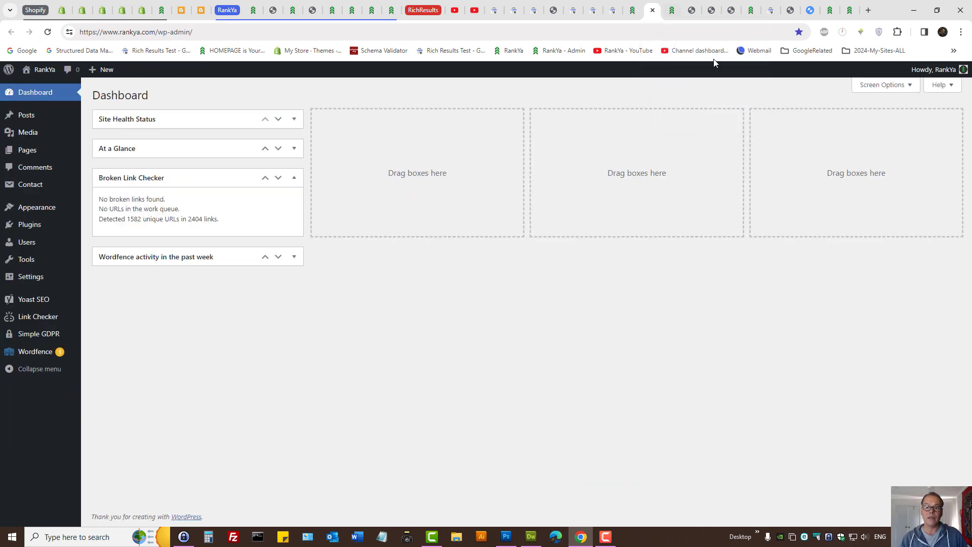
pyautogui.middleClick(25, 151)
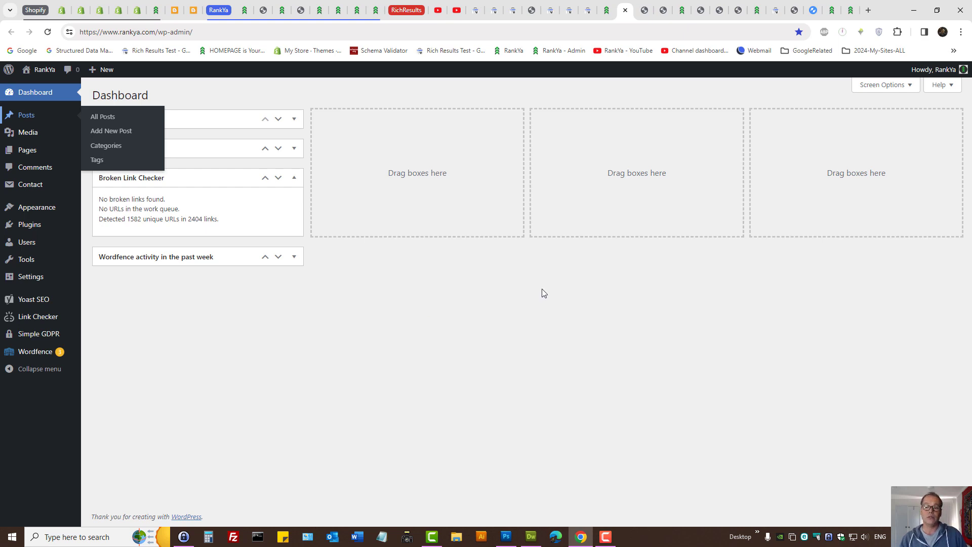
pyautogui.click(651, 5)
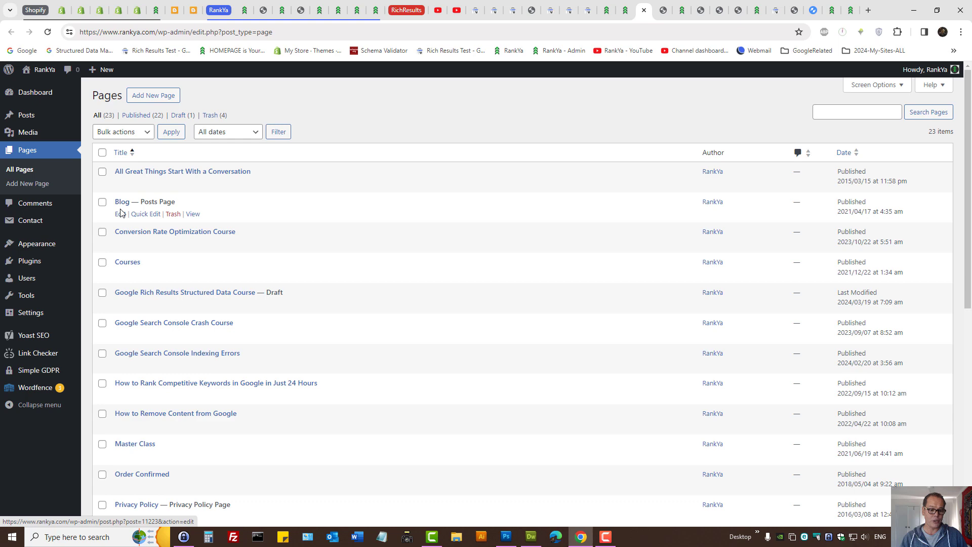
pyautogui.scroll(-8, 261, 355)
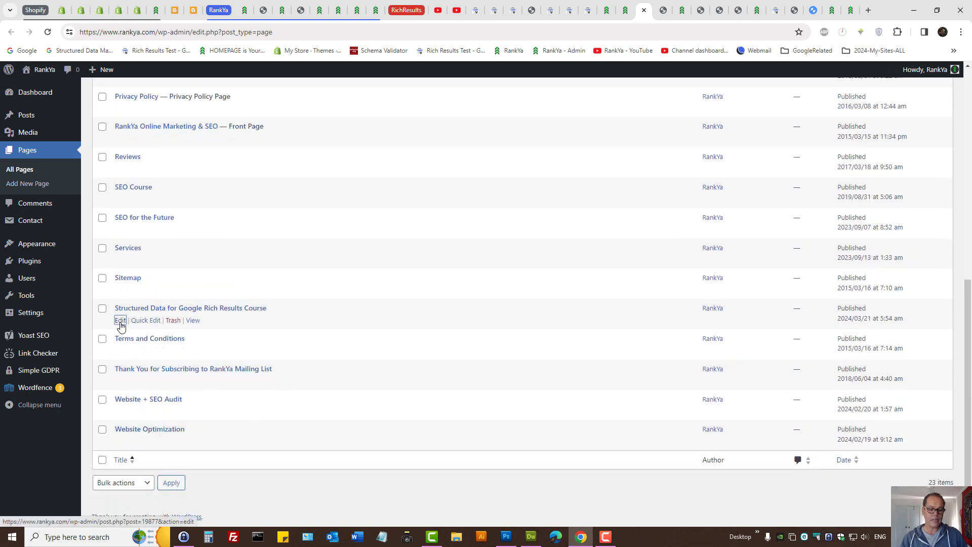
pyautogui.click(120, 321)
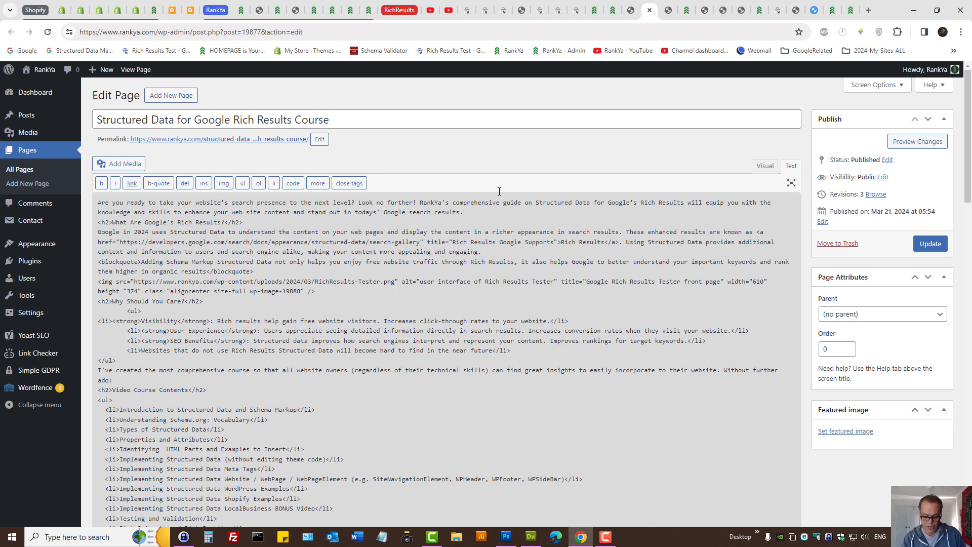
pyautogui.hotkey('ctrl', 'f')
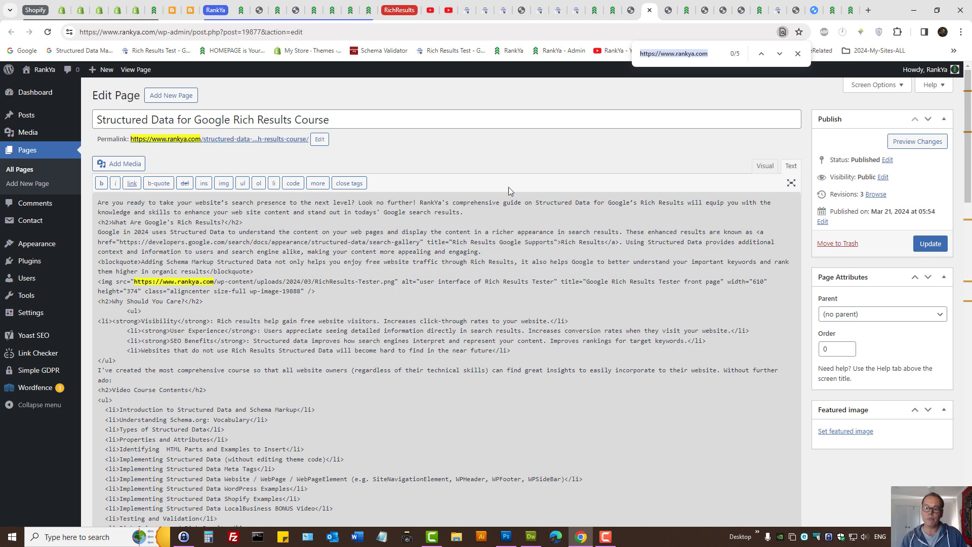
pyautogui.doubleClick(672, 59)
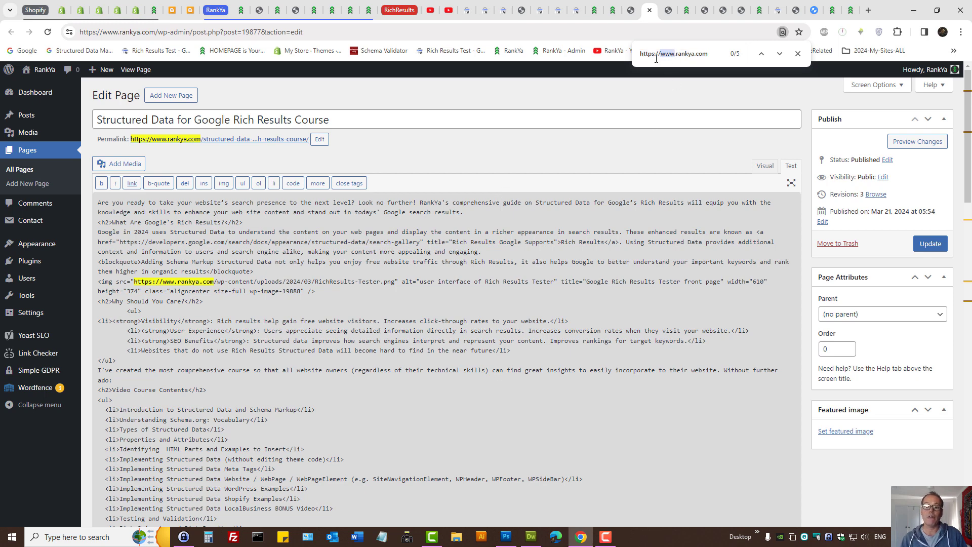
pyautogui.click(656, 59)
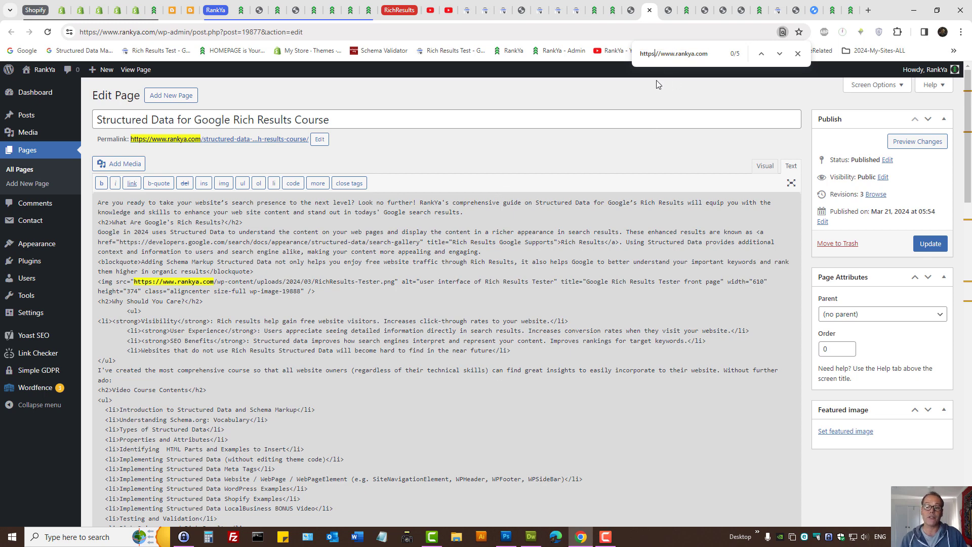
pyautogui.moveTo(675, 54); pyautogui.dragTo(661, 55)
pyautogui.press('Delete')
pyautogui.press('Delete')
pyautogui.moveTo(659, 55); pyautogui.dragTo(692, 54)
pyautogui.click(677, 53)
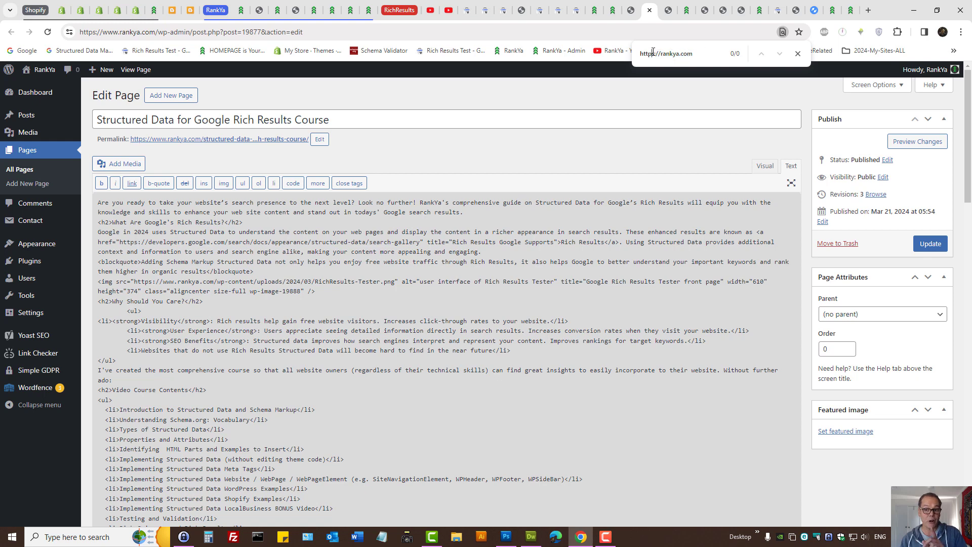
pyautogui.hotkey('ctrl', 'a')
pyautogui.hotkey('ctrl', 'c')
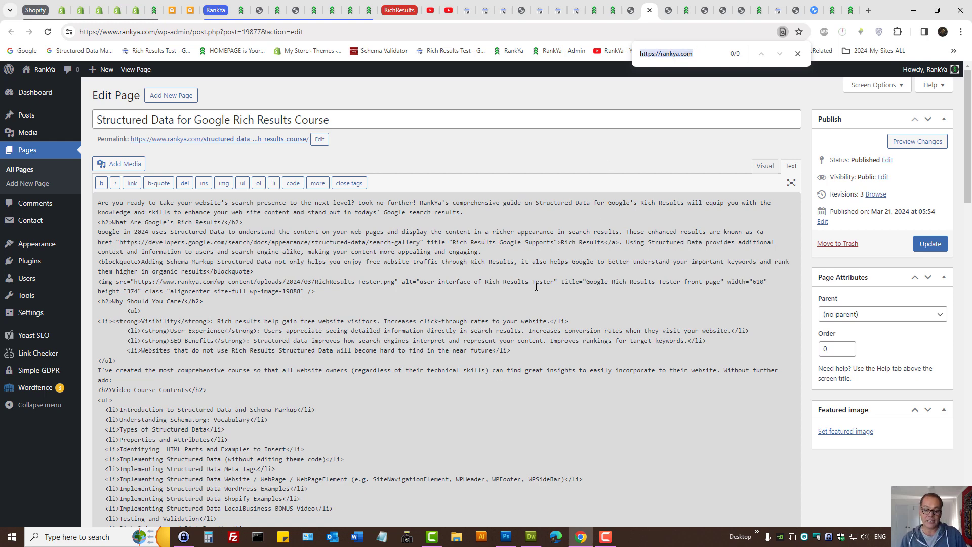
pyautogui.click(535, 284)
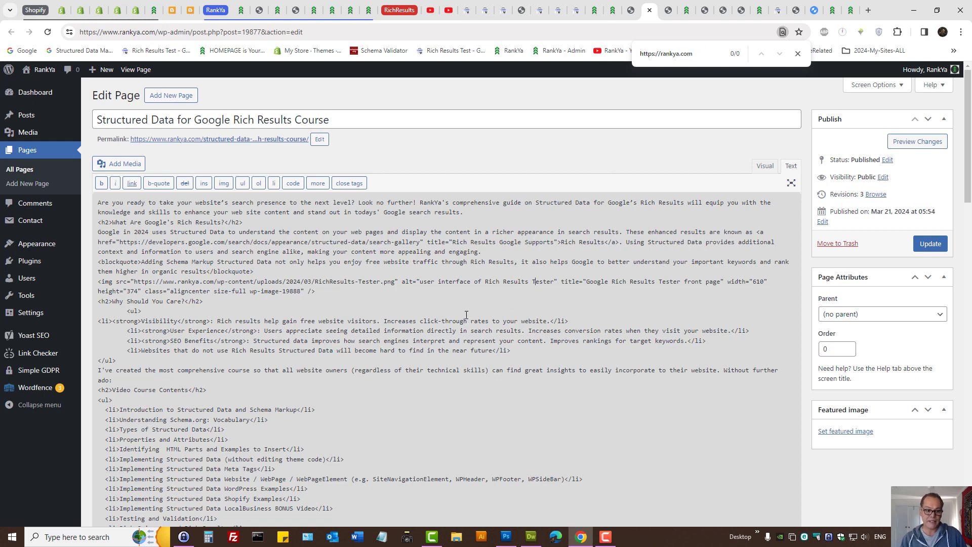
pyautogui.click(279, 224)
pyautogui.press('Return')
pyautogui.press('Return')
pyautogui.hotkey('ctrl', 'v')
pyautogui.press('Return')
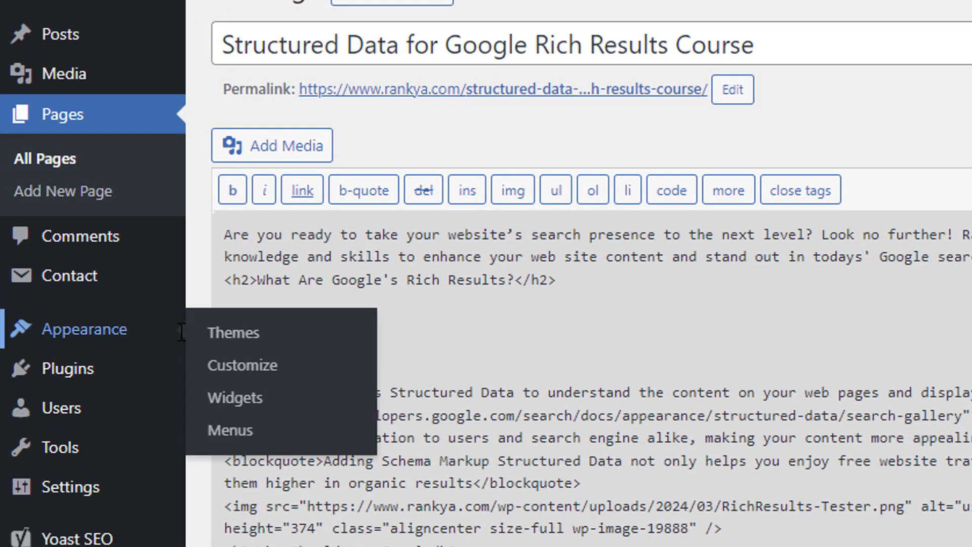
pyautogui.tripleClick(402, 329)
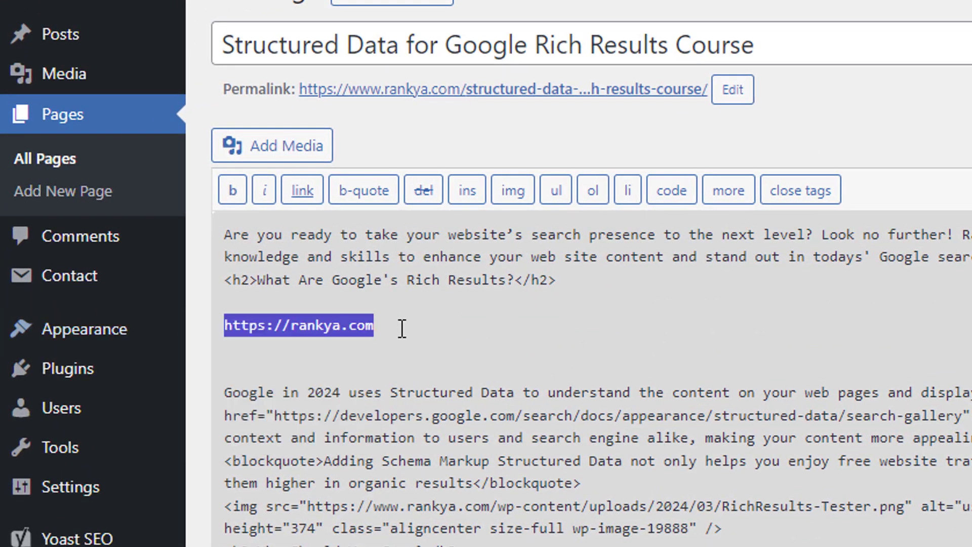
pyautogui.click(401, 328)
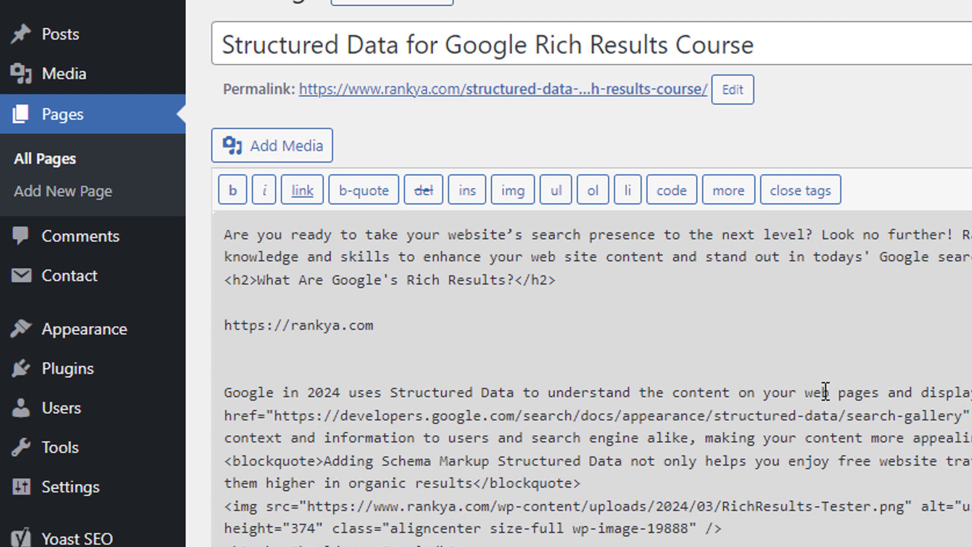
pyautogui.click(267, 326)
pyautogui.press('BackSpace')
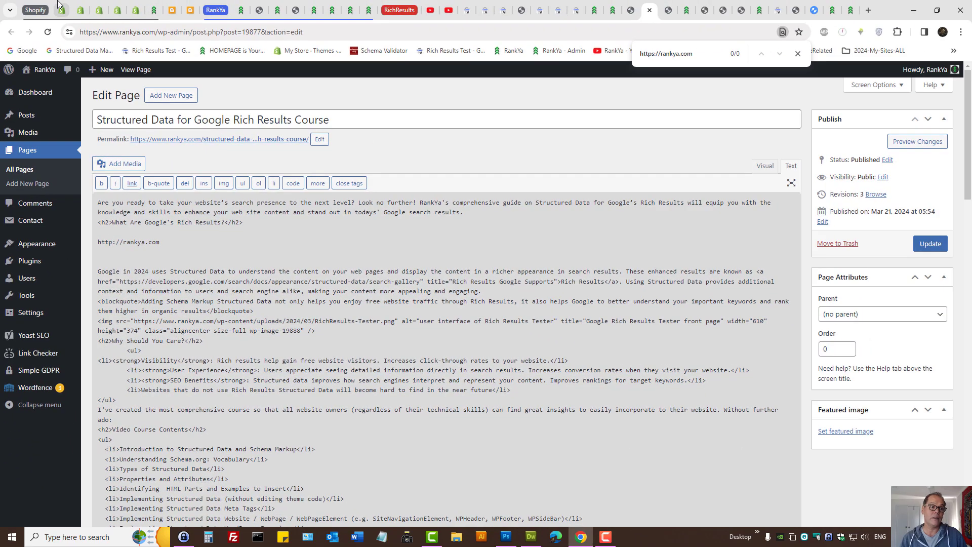
pyautogui.click(58, 10)
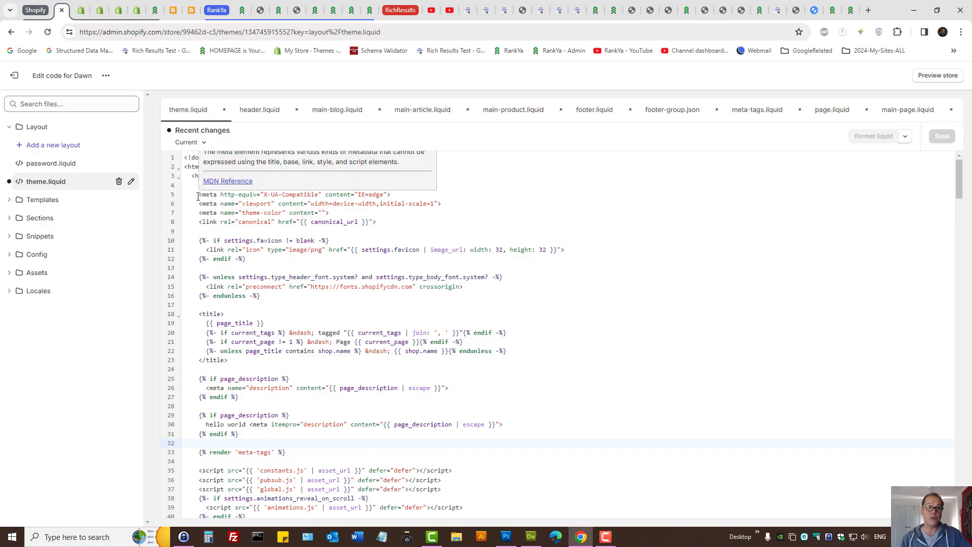
pyautogui.click(173, 11)
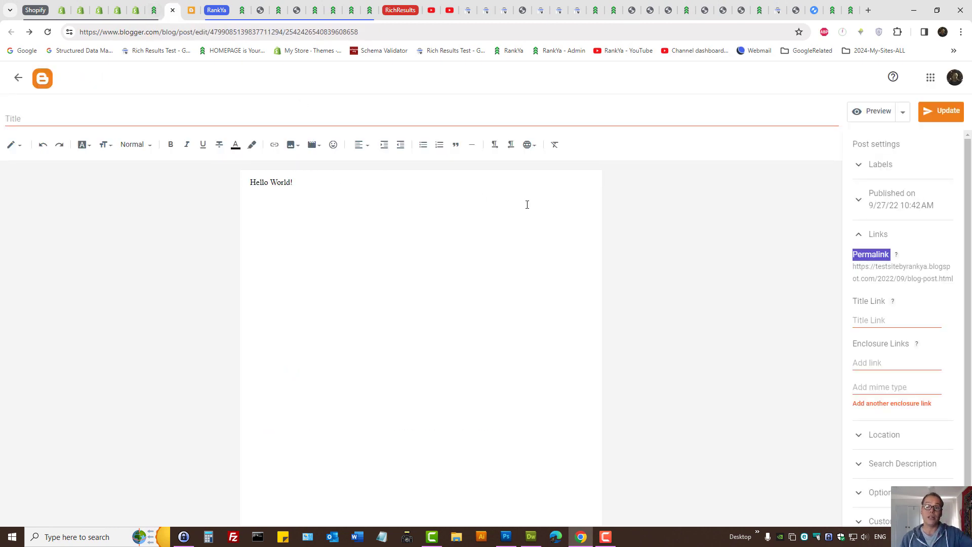
pyautogui.click(631, 10)
pyautogui.click(652, 9)
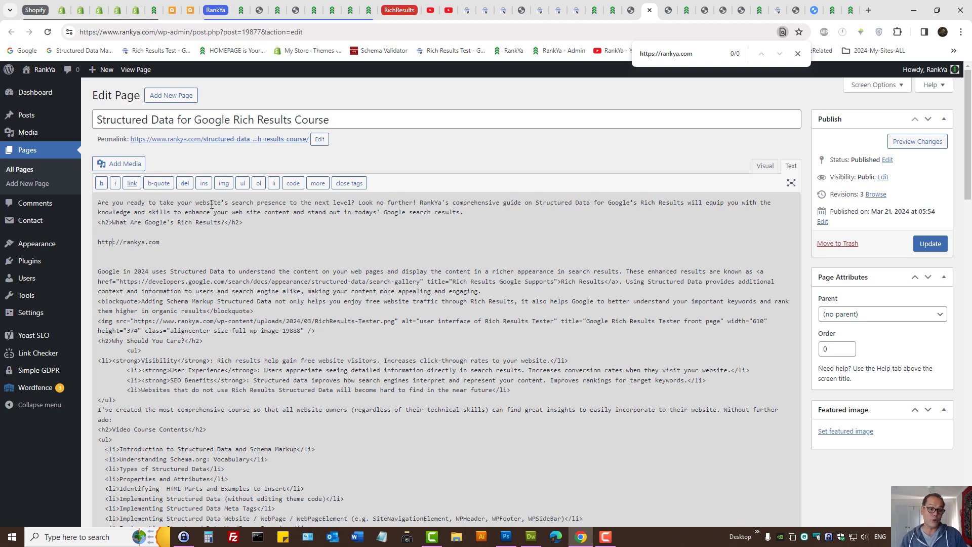
pyautogui.moveTo(172, 246); pyautogui.dragTo(97, 245)
pyautogui.tripleClick(94, 245)
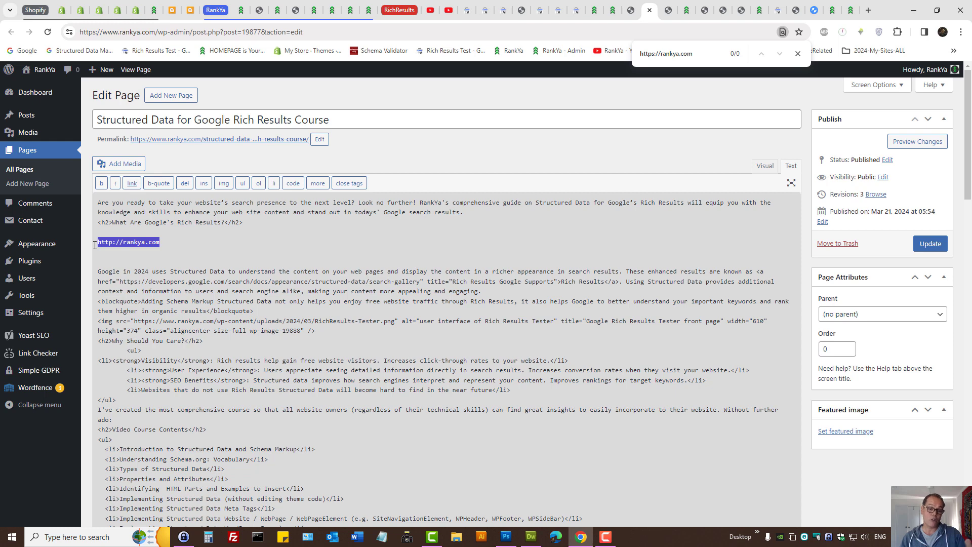
pyautogui.click(173, 249)
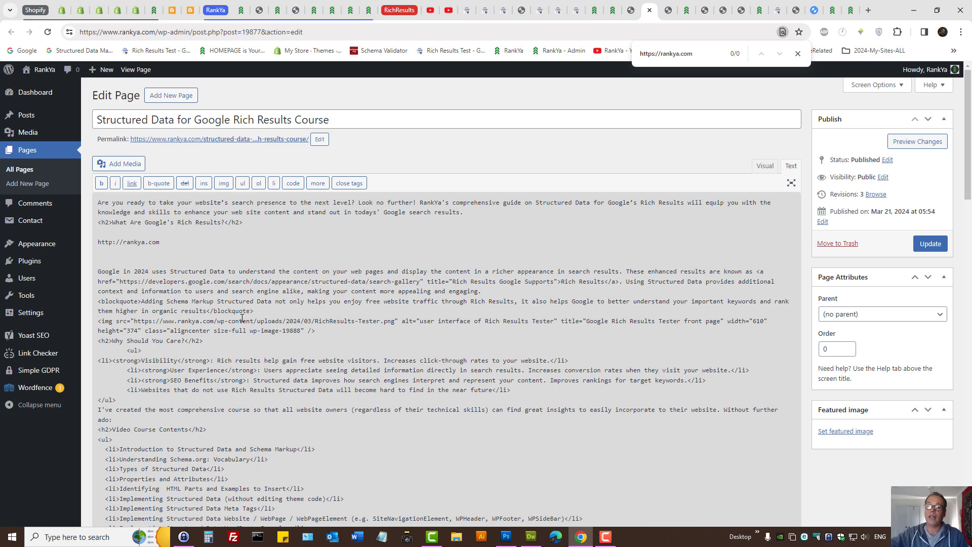
pyautogui.click(489, 6)
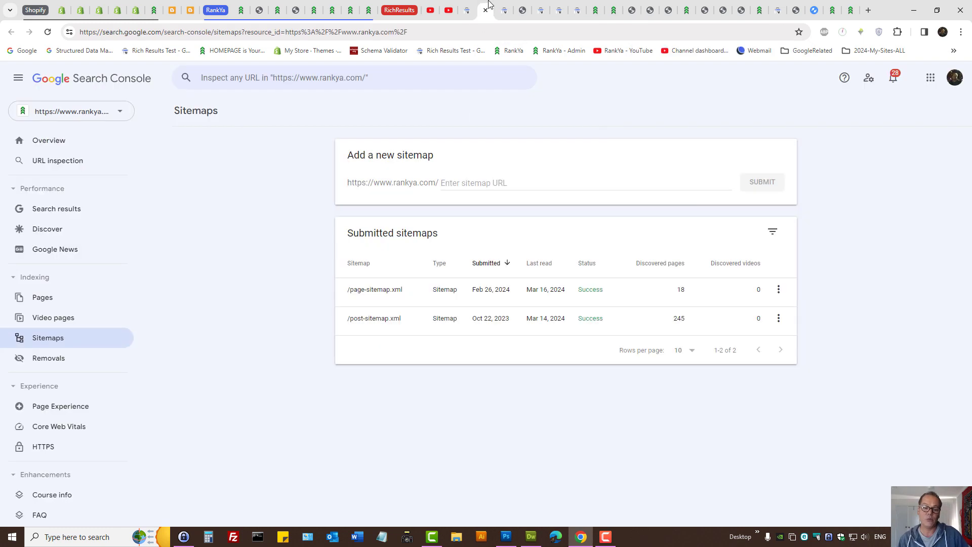
pyautogui.click(469, 7)
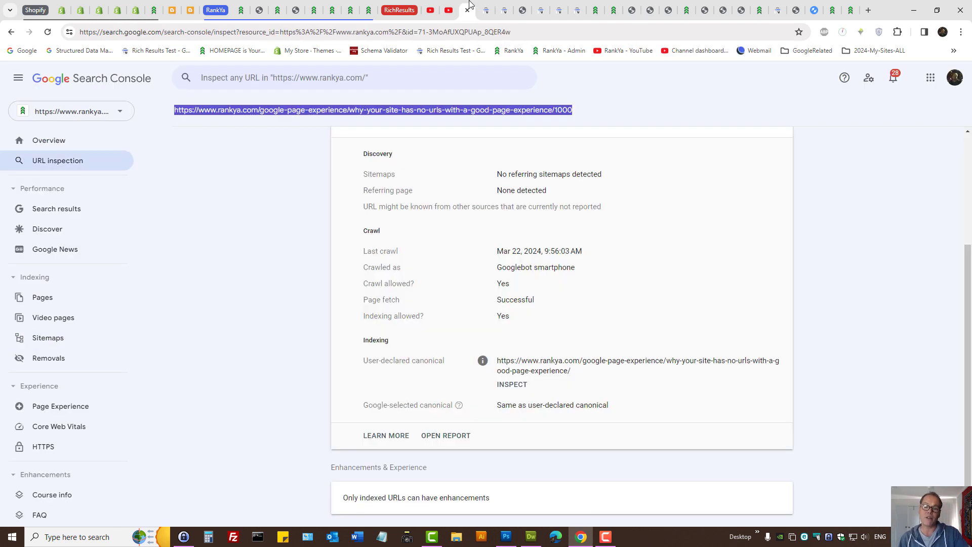
pyautogui.click(651, 6)
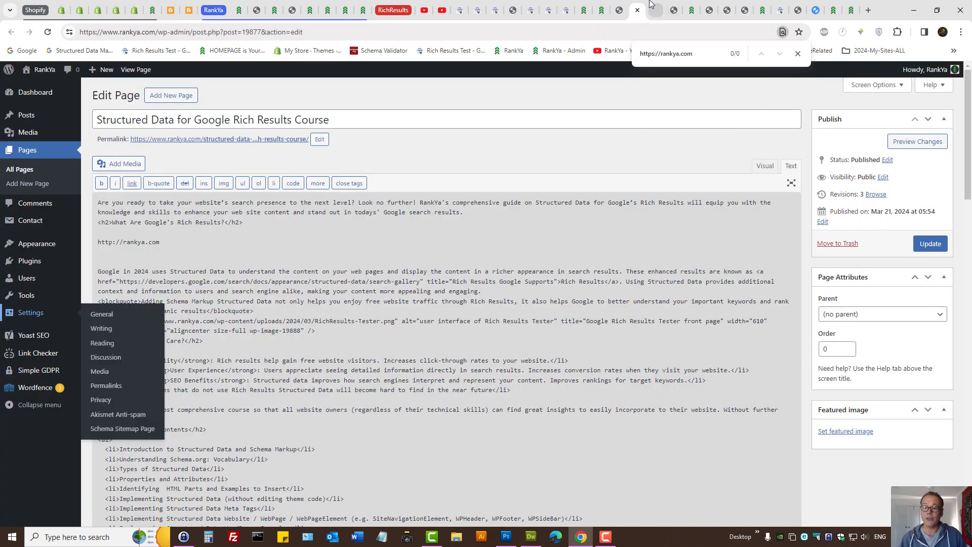
pyautogui.click(651, 6)
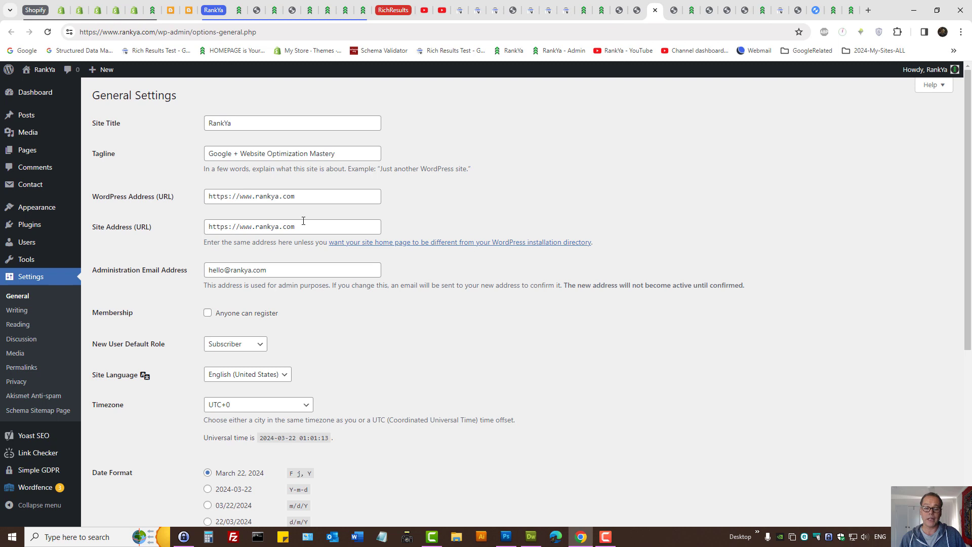
pyautogui.moveTo(310, 197); pyautogui.dragTo(145, 237)
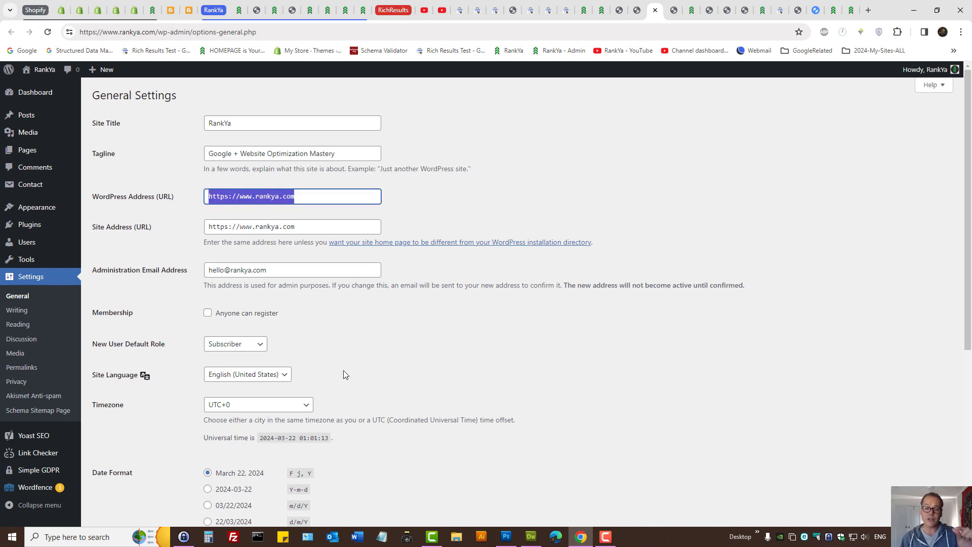
# View /post-sitemap.xml details (245 discovered pages), then return to the /1000 URL inspection result
pyautogui.click(477, 6)
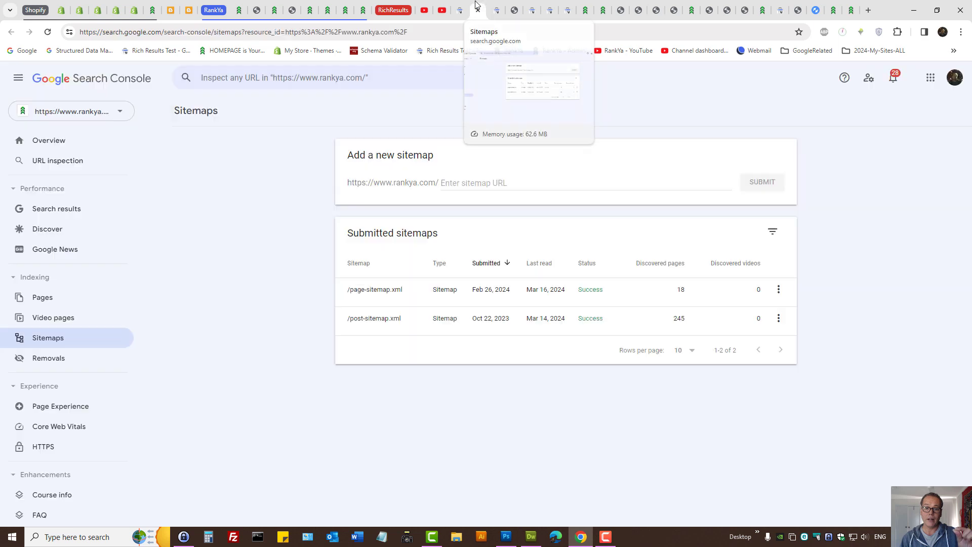
pyautogui.click(522, 318)
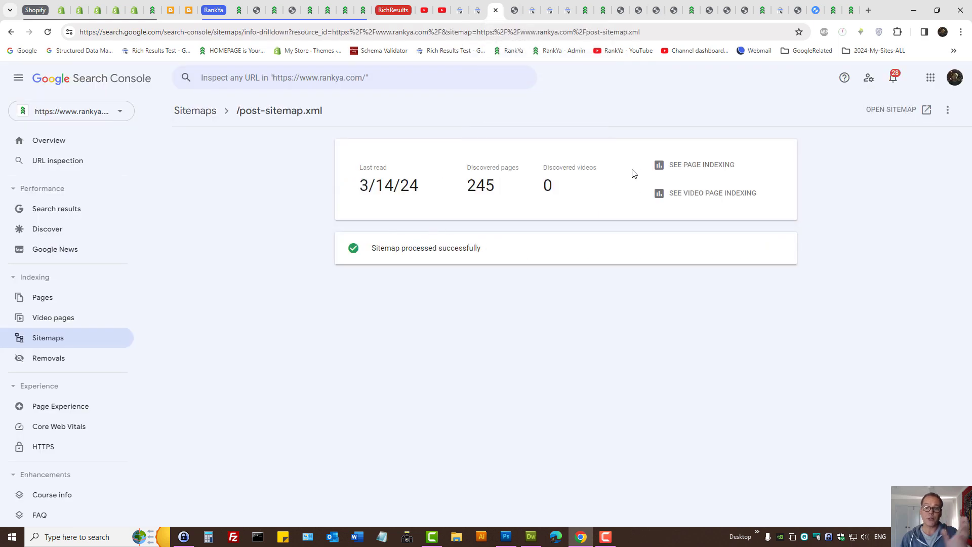
pyautogui.click(674, 6)
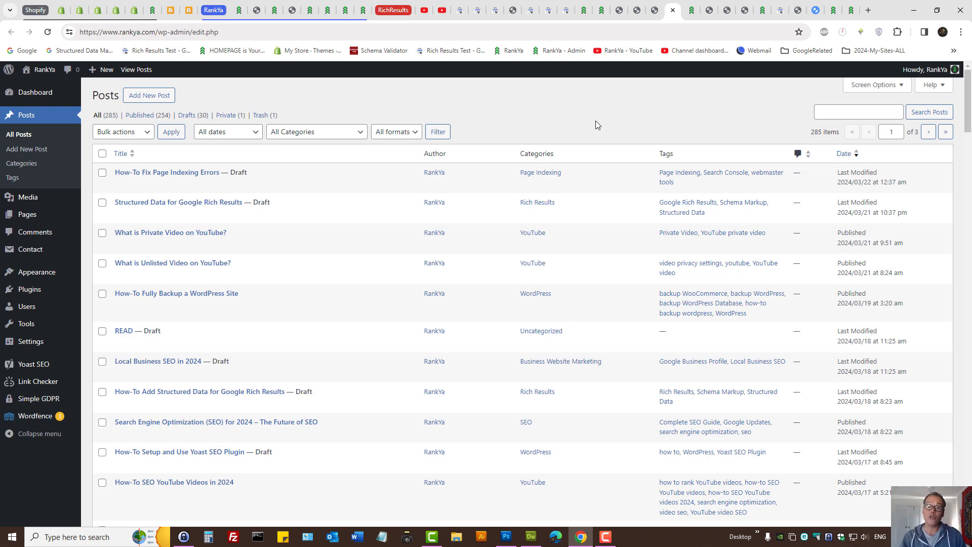
pyautogui.click(459, 11)
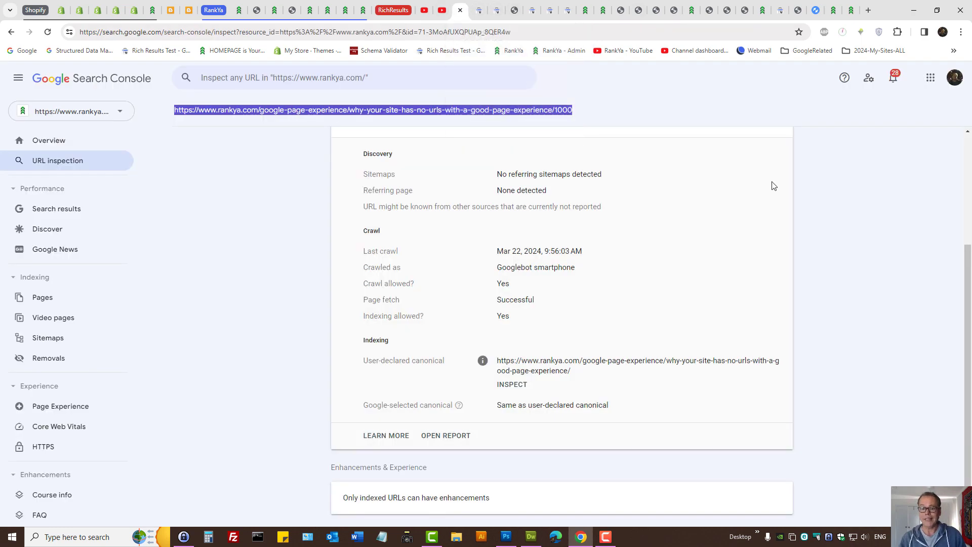
pyautogui.click(814, 10)
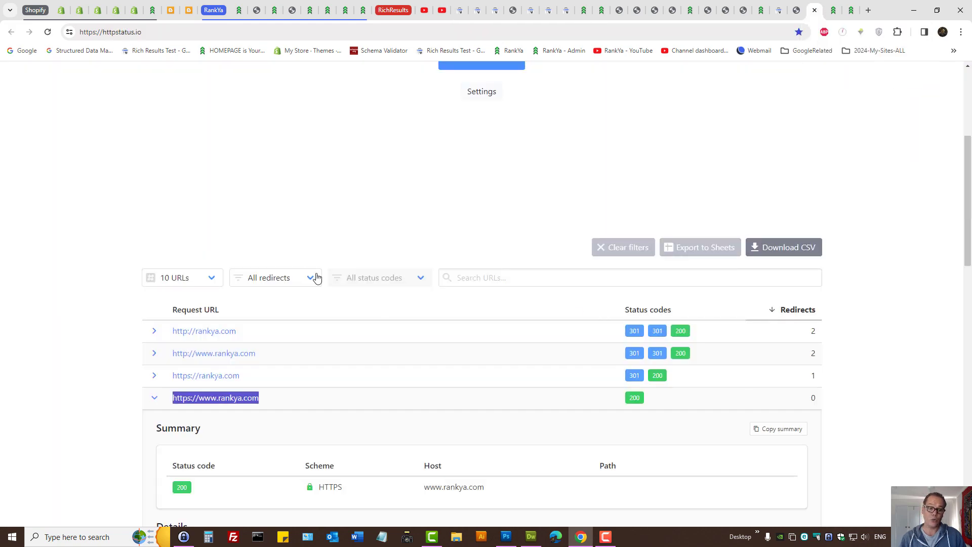
pyautogui.scroll(5, 280, 235)
pyautogui.moveTo(261, 158); pyautogui.dragTo(619, 158)
pyautogui.press('BackSpace')
pyautogui.press('Return')
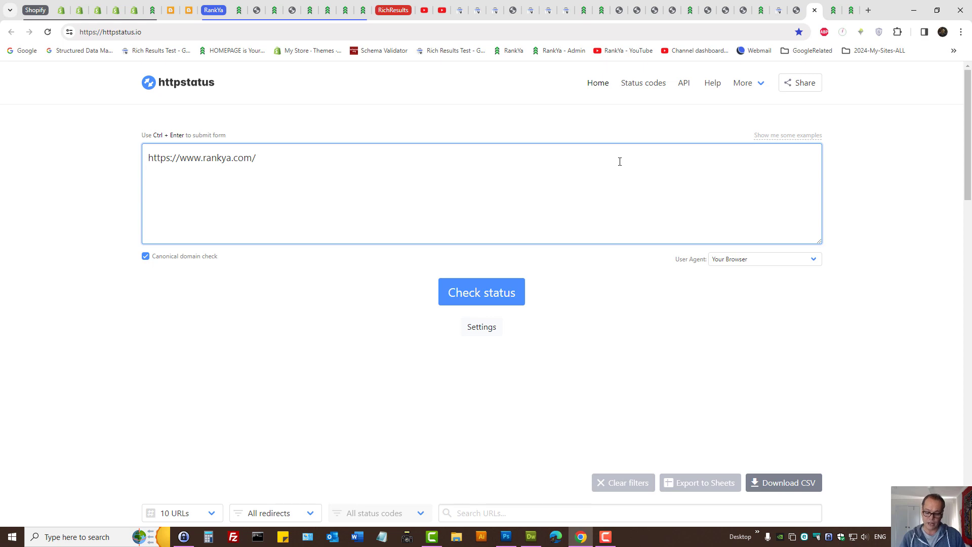
pyautogui.click(490, 303)
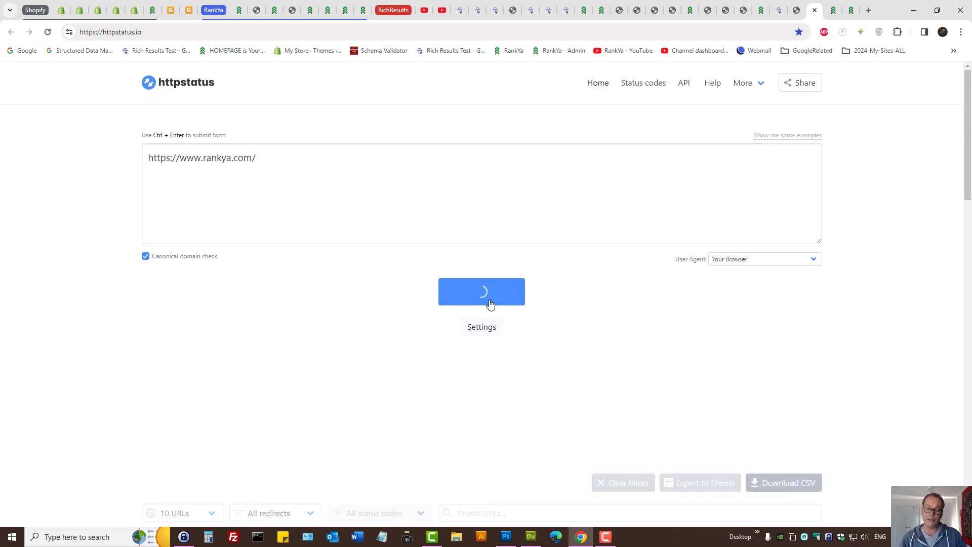
pyautogui.moveTo(148, 158); pyautogui.dragTo(258, 159)
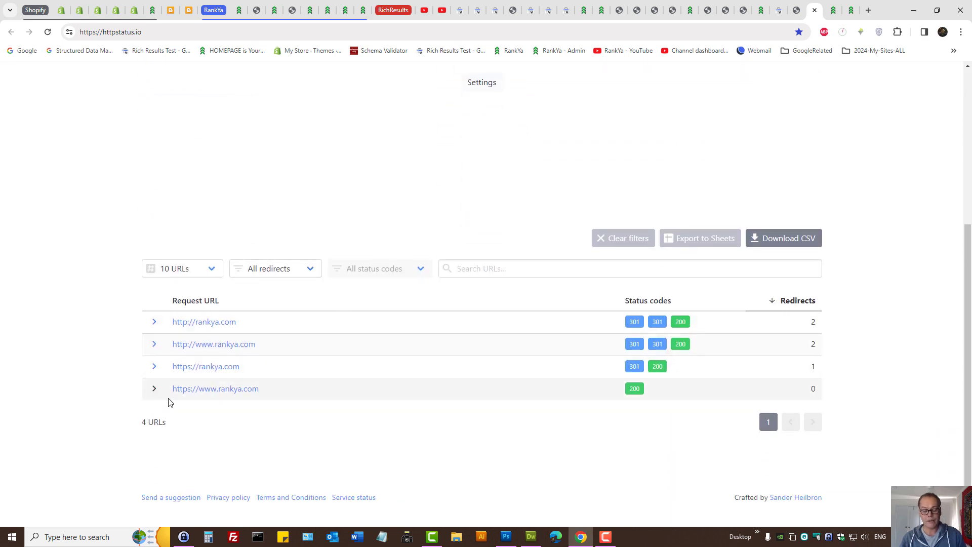
pyautogui.moveTo(259, 389); pyautogui.dragTo(173, 391)
pyautogui.hotkey('ctrl', 'c')
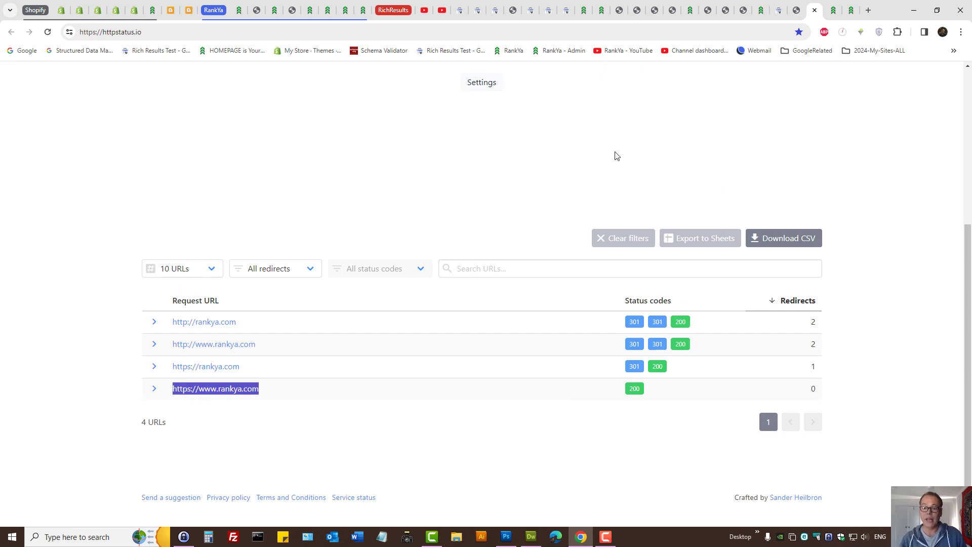
pyautogui.click(868, 10)
pyautogui.hotkey('ctrl', 'v')
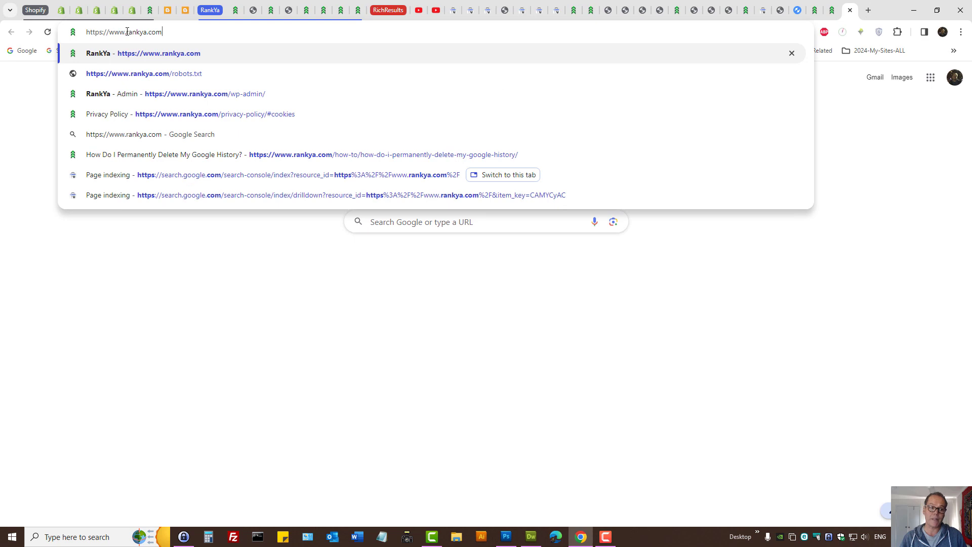
pyautogui.moveTo(125, 32); pyautogui.dragTo(107, 32)
pyautogui.press('BackSpace')
pyautogui.press('BackSpace')
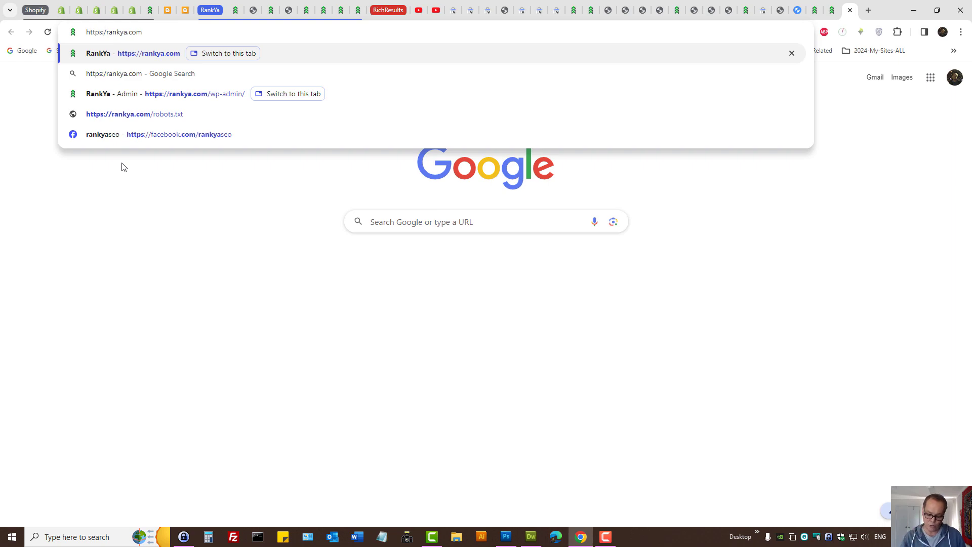
pyautogui.press('Return')
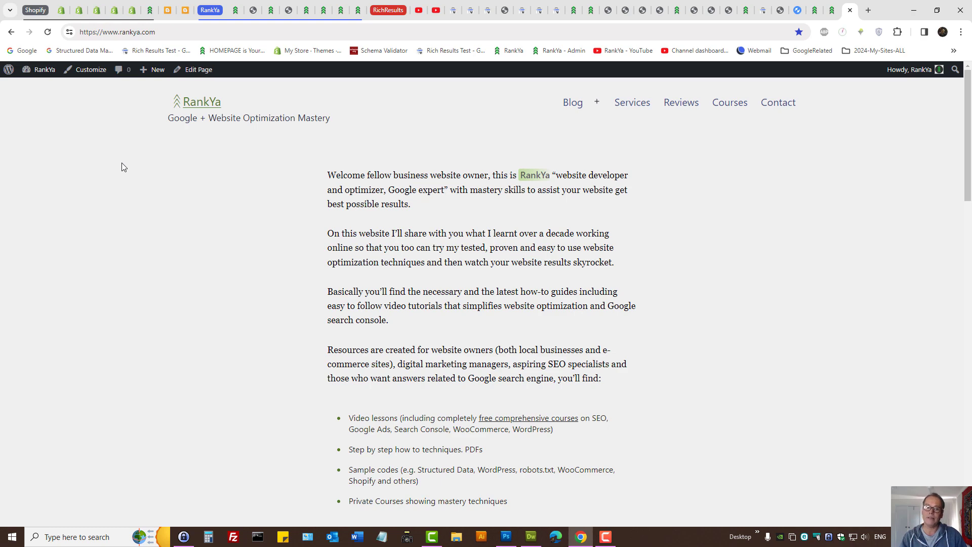
pyautogui.click(454, 7)
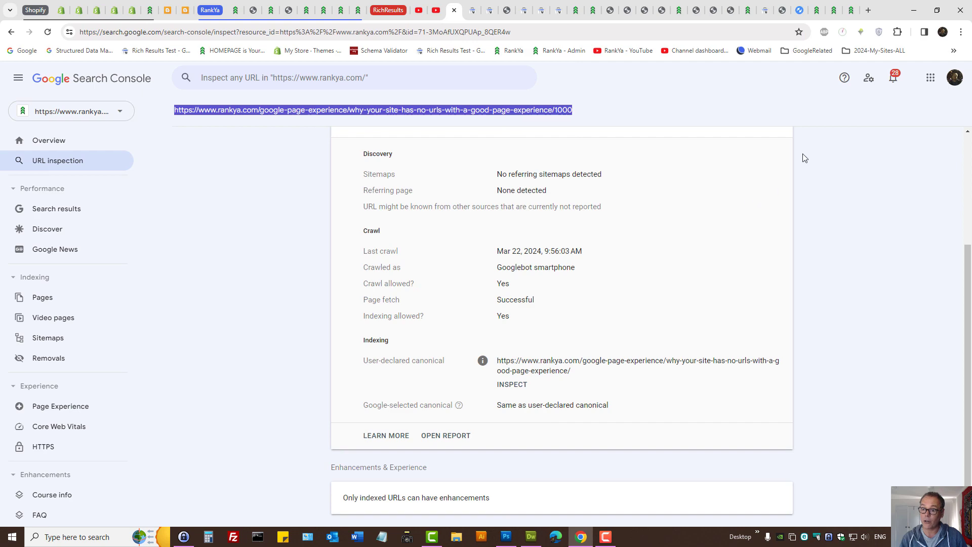
pyautogui.click(853, 10)
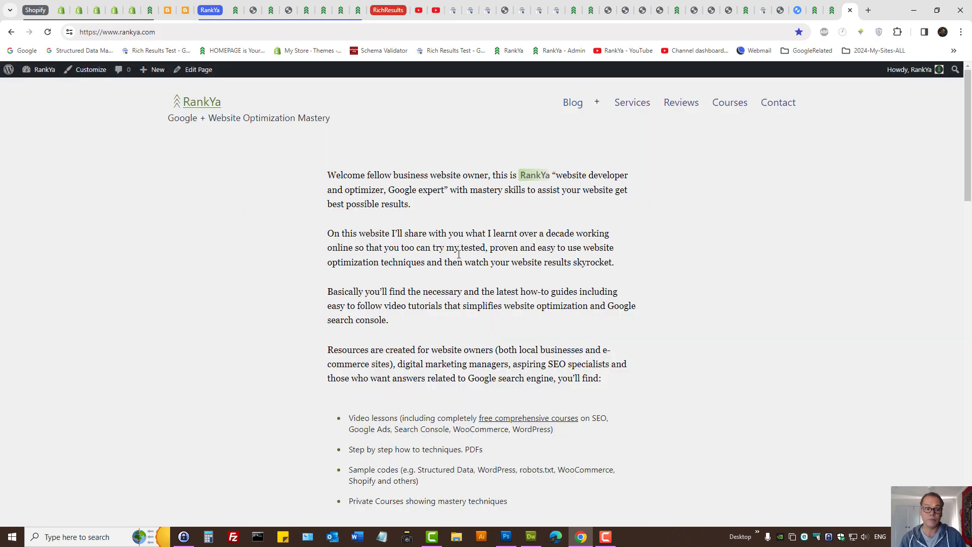
pyautogui.click(94, 33)
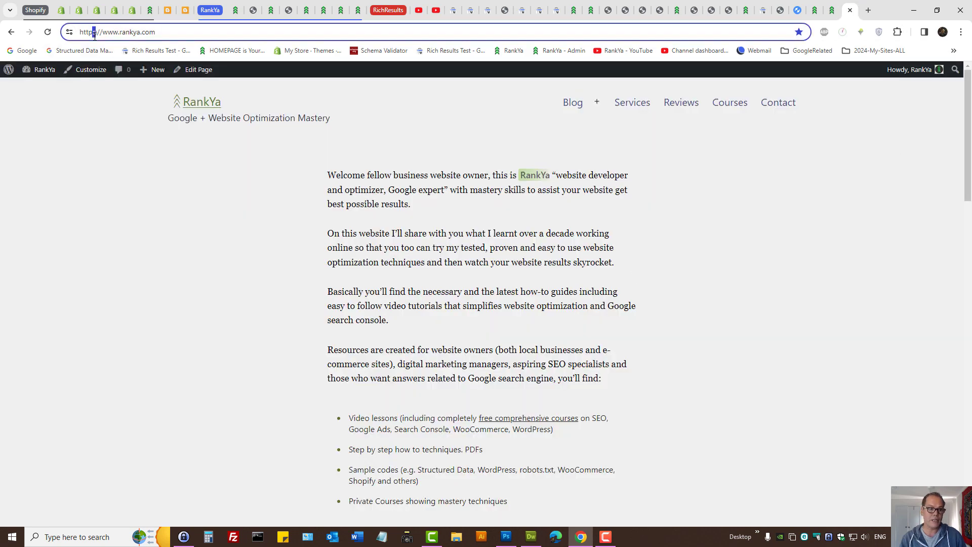
pyautogui.click(128, 218)
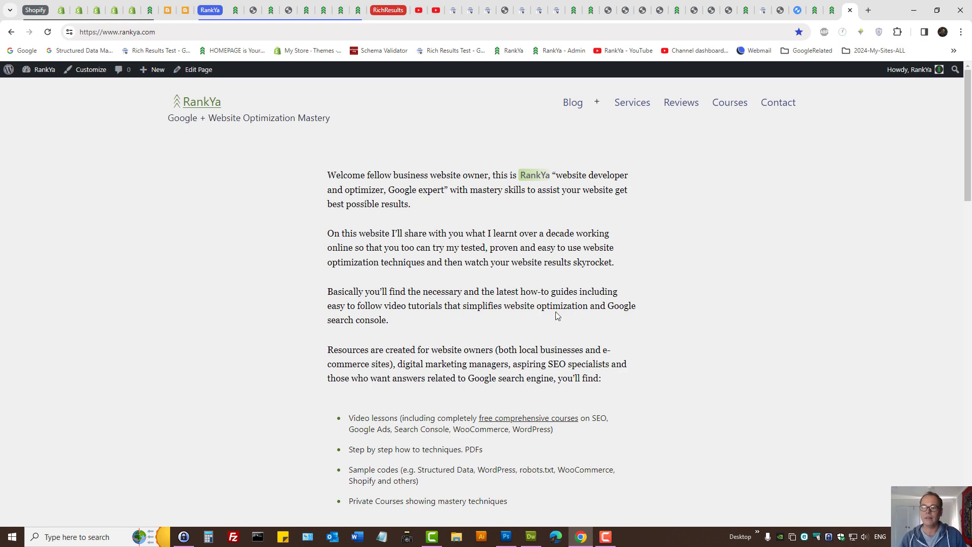
# In the WordPress Media Library, view the cPanel-FileManager.png attachment details, then close them
pyautogui.click(626, 9)
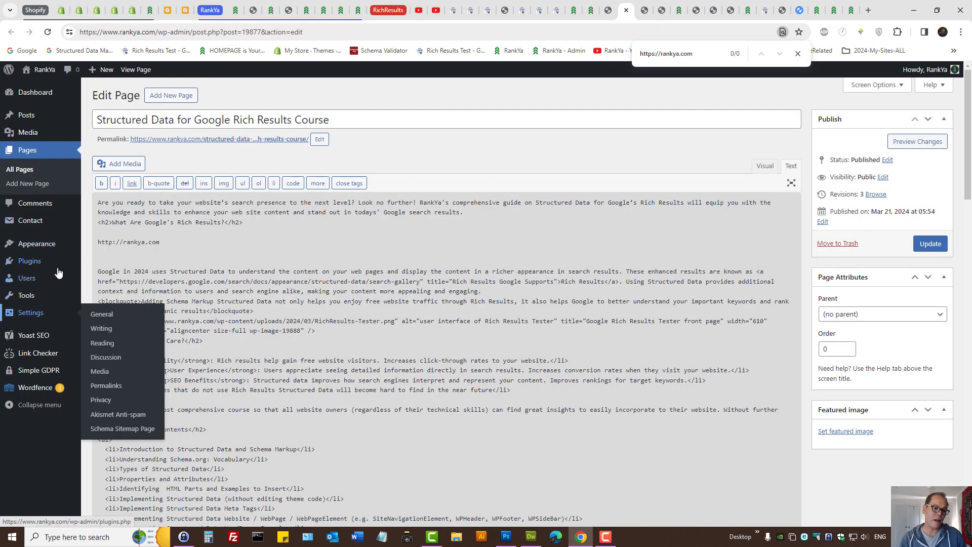
pyautogui.click(29, 132)
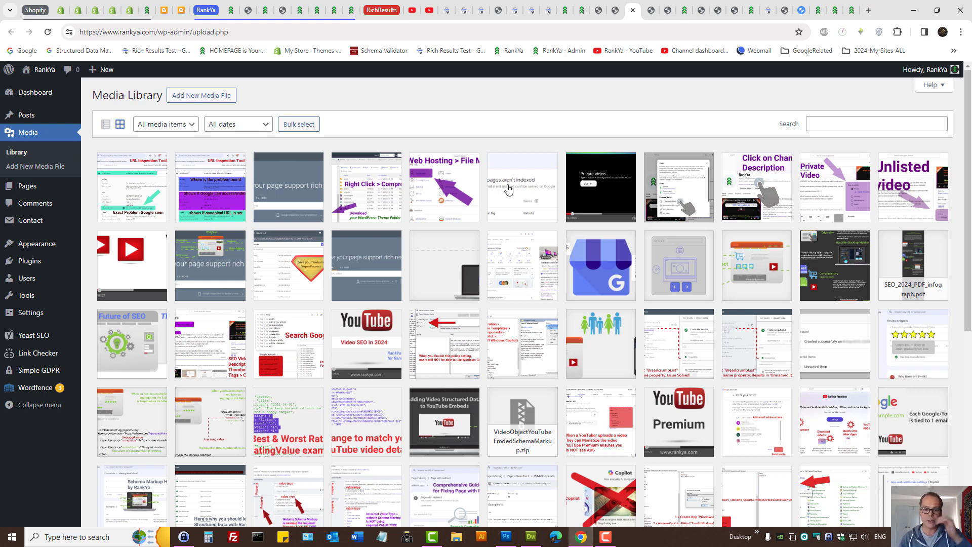
pyautogui.click(432, 195)
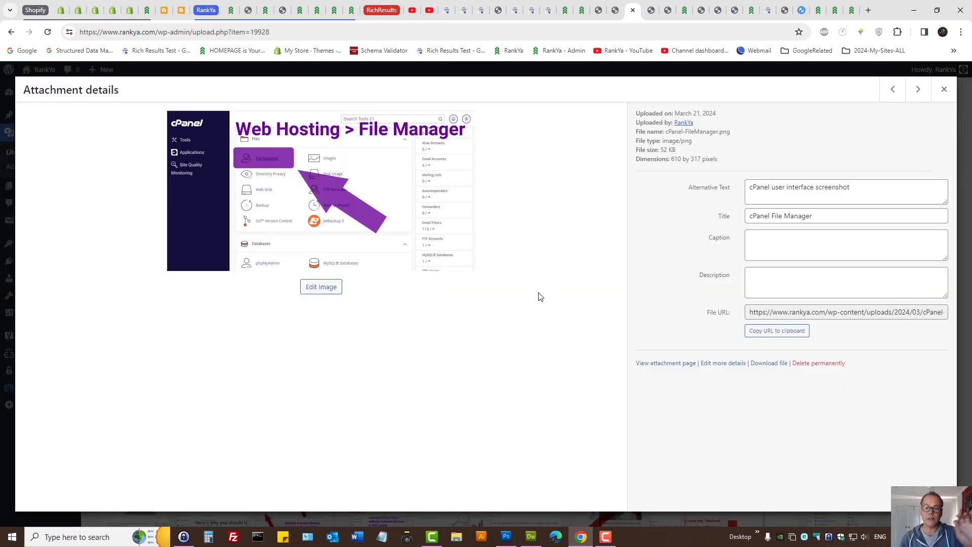
pyautogui.click(944, 90)
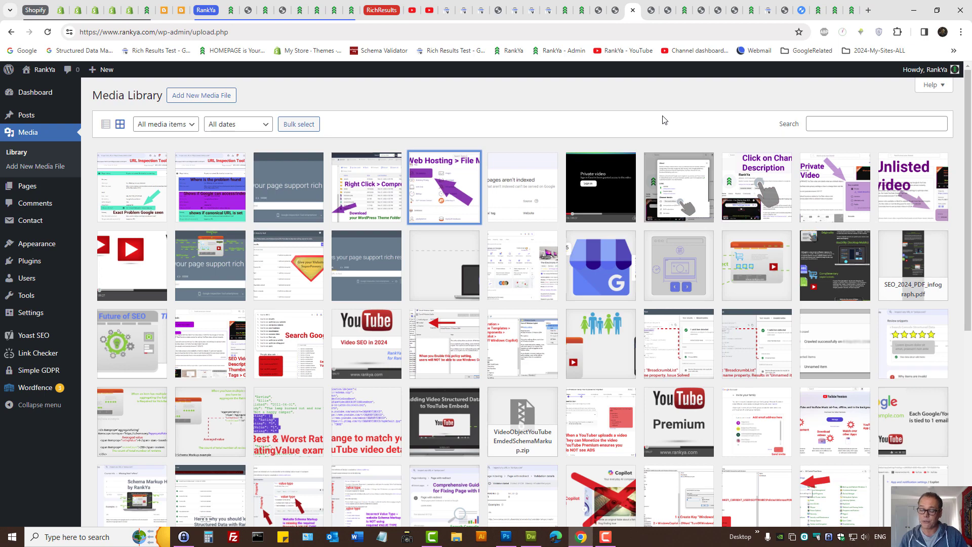
# Open .htaccess in Dreamweaver and highlight its rewrite and MIME-type rules on lines 1–16
pyautogui.click(530, 537)
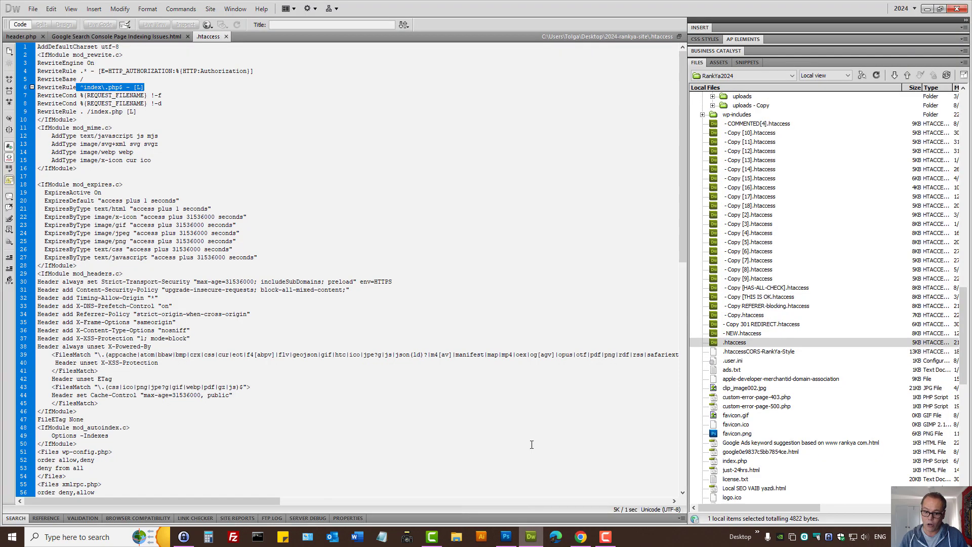
pyautogui.click(731, 344)
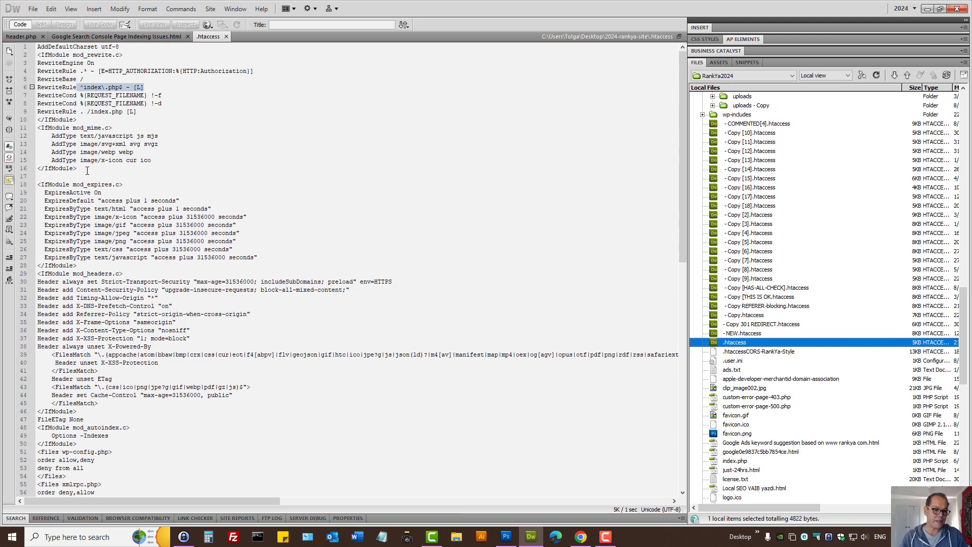
pyautogui.moveTo(87, 170); pyautogui.dragTo(9, 43)
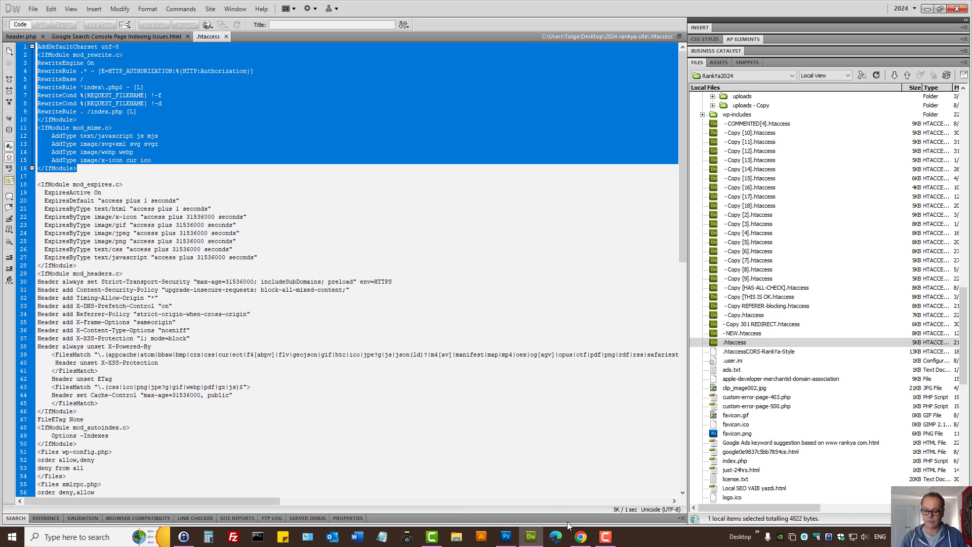
pyautogui.click(581, 536)
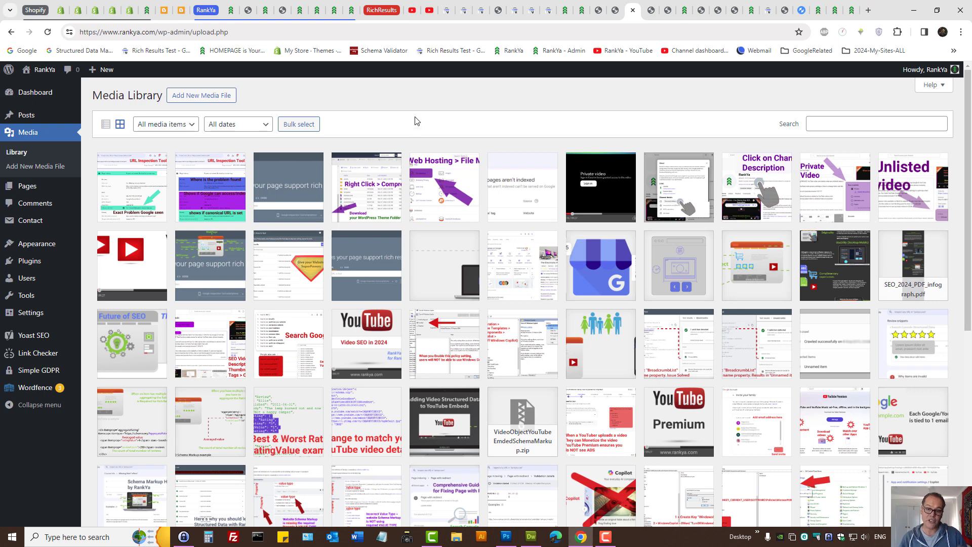
# Show the top of the /1000 URL inspection report reading 'Page with redirect'
pyautogui.click(447, 9)
pyautogui.scroll(4, 274, 213)
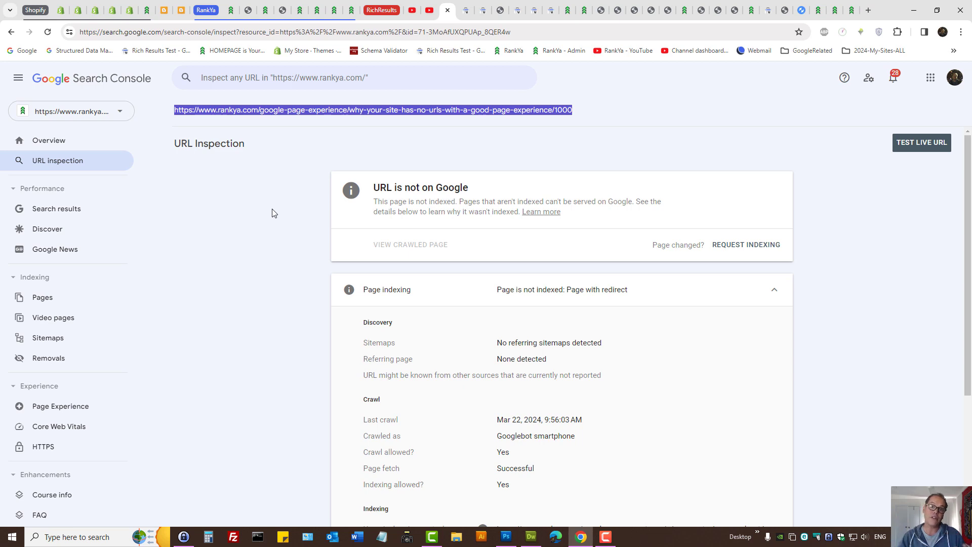
# Open DevTools Network on the article page and reload it to capture its requests
pyautogui.click(568, 10)
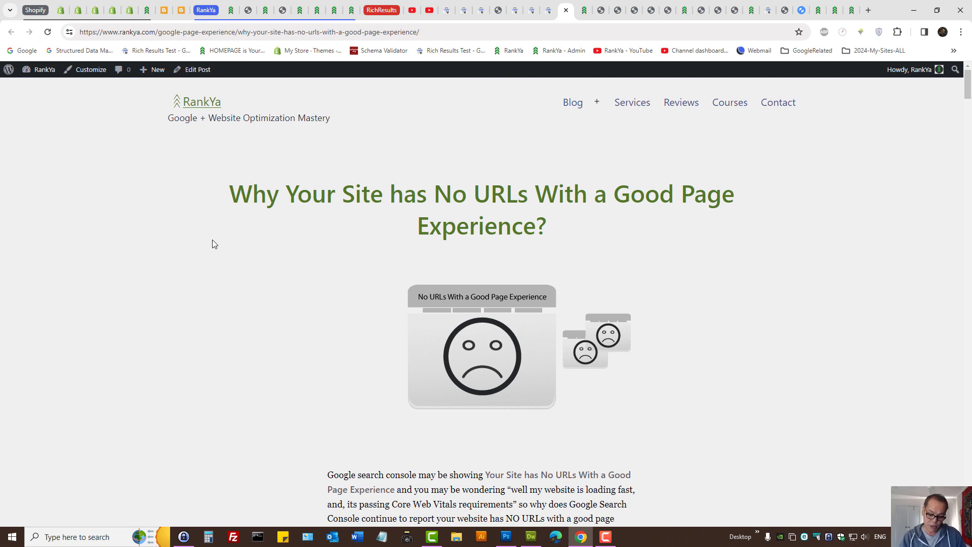
pyautogui.hotkey('ctrl', 'shift', 'i')
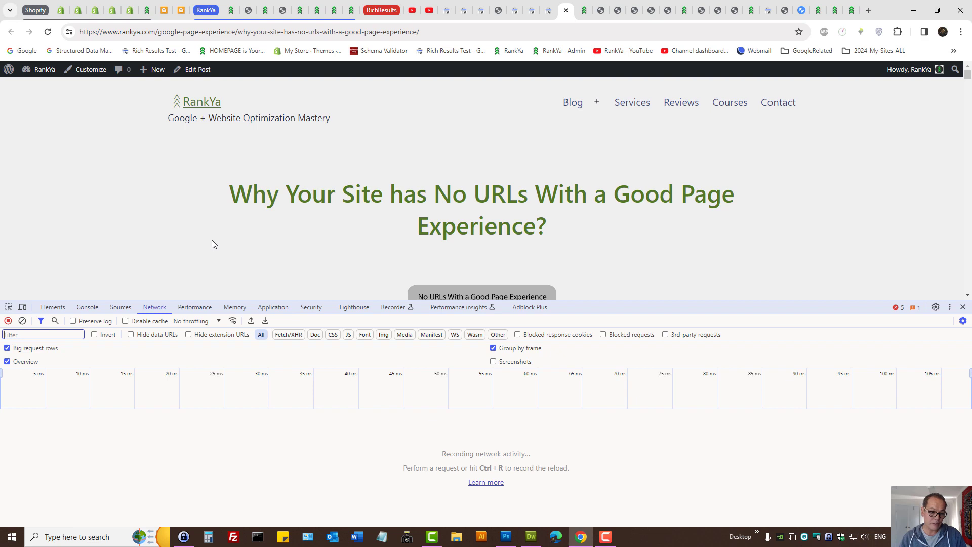
pyautogui.click(150, 310)
pyautogui.click(48, 32)
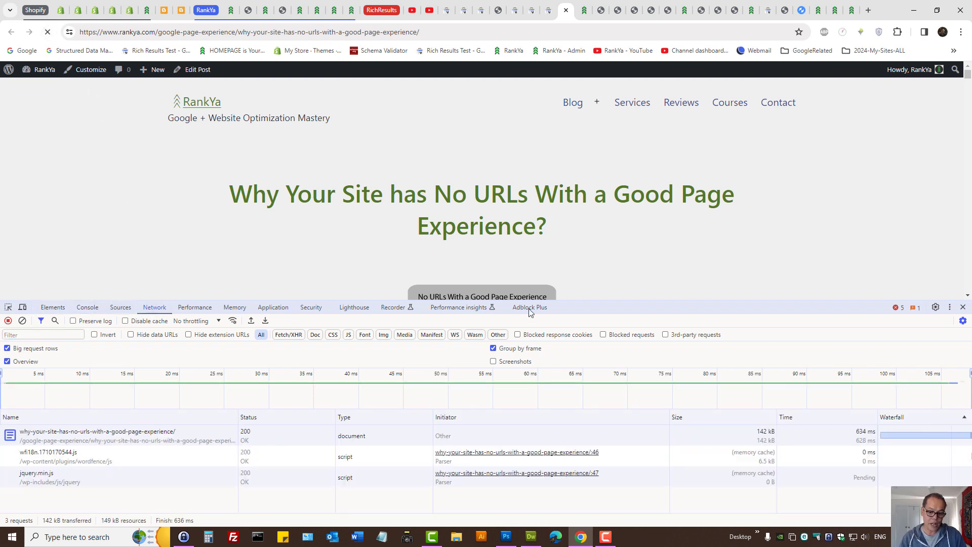
# Enlarge DevTools and view the document request's headers showing 200 OK from Apache
pyautogui.moveTo(427, 301); pyautogui.dragTo(427, 138)
pyautogui.scroll(3, 130, 364)
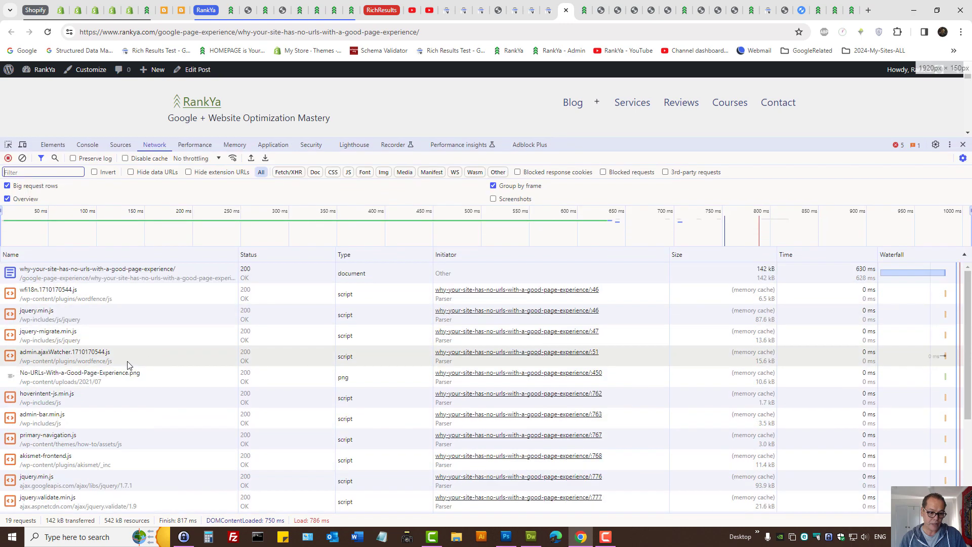
pyautogui.click(31, 274)
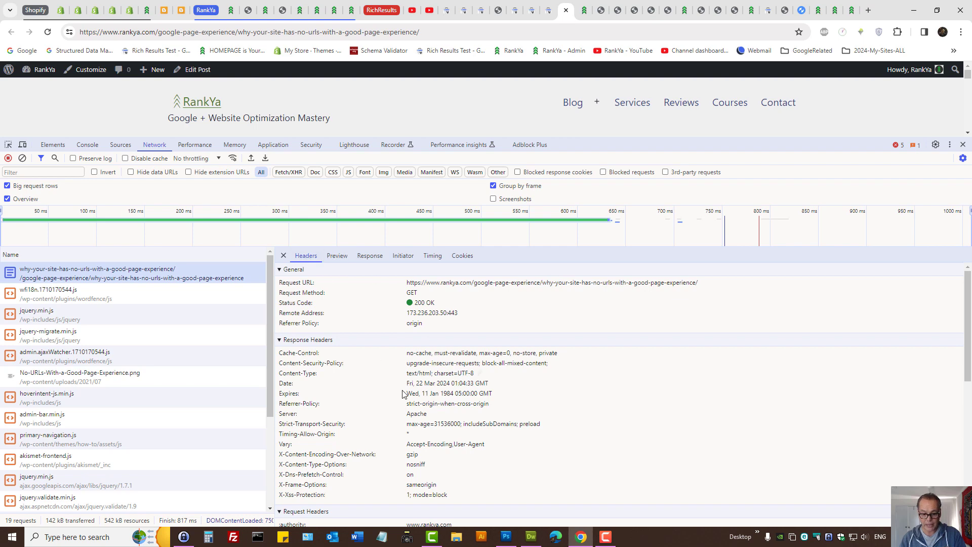
pyautogui.scroll(-3, 410, 408)
pyautogui.scroll(3, 410, 408)
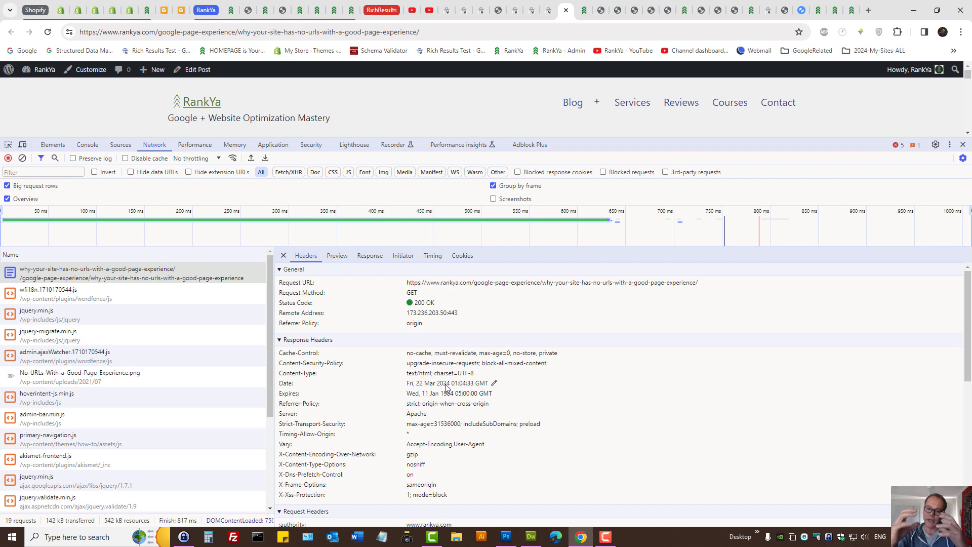
# Open the Page with redirect details in the Page indexing report, showing 310 affected pages
pyautogui.click(447, 10)
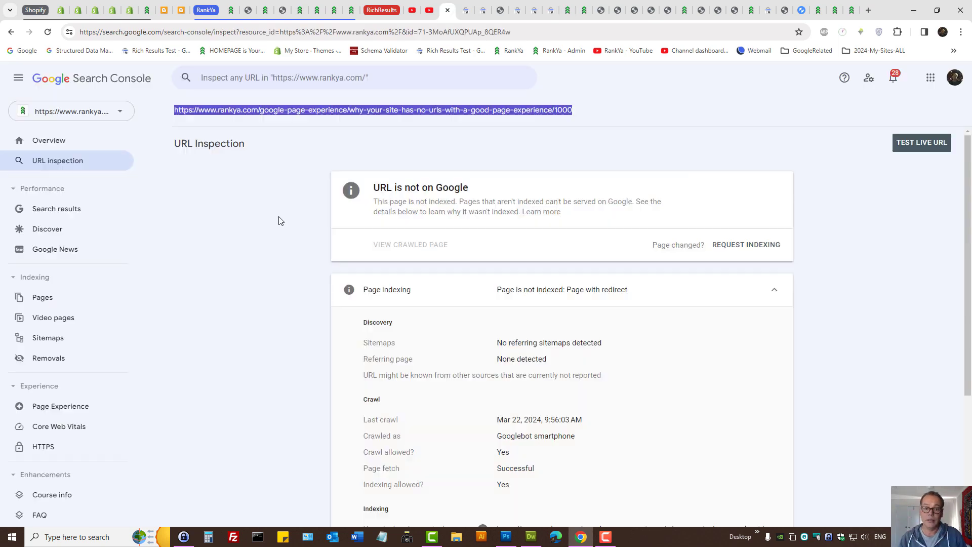
pyautogui.click(66, 298)
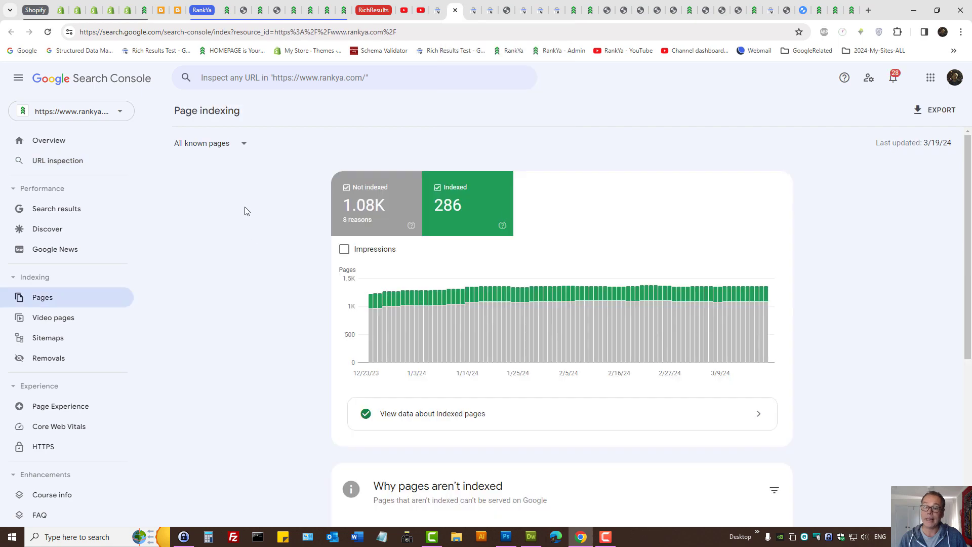
pyautogui.scroll(-5, 278, 259)
pyautogui.click(364, 304)
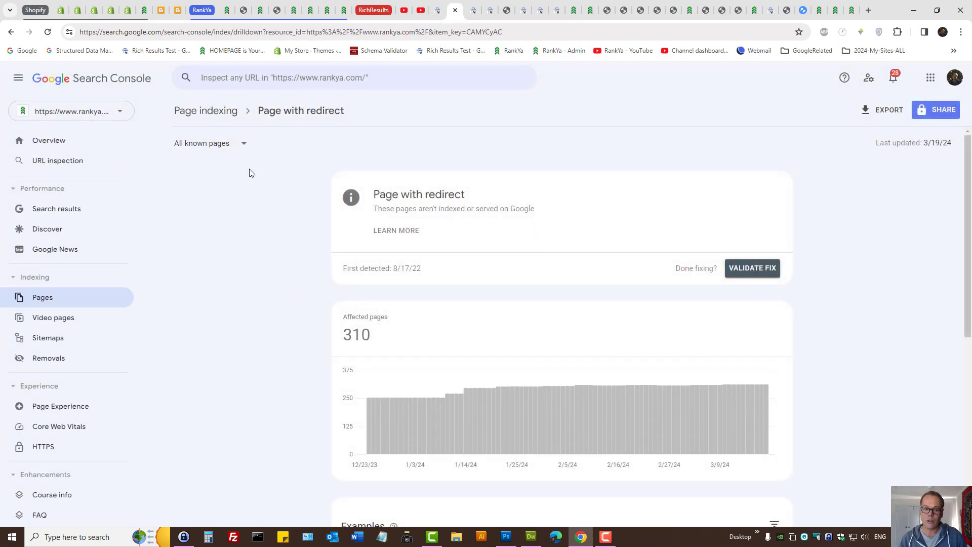
# Filter the redirect report to All submitted pages, showing 0 affected
pyautogui.click(228, 148)
pyautogui.click(223, 173)
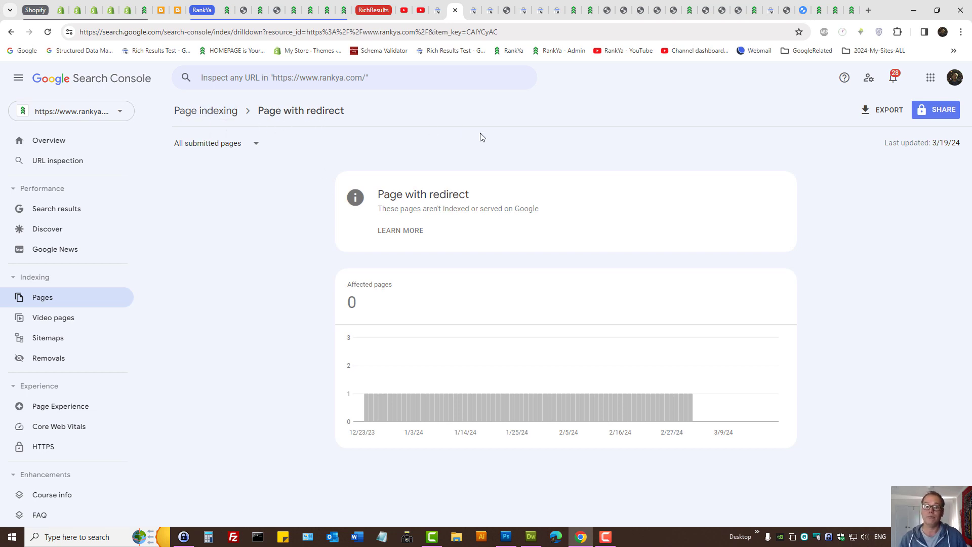
pyautogui.click(420, 9)
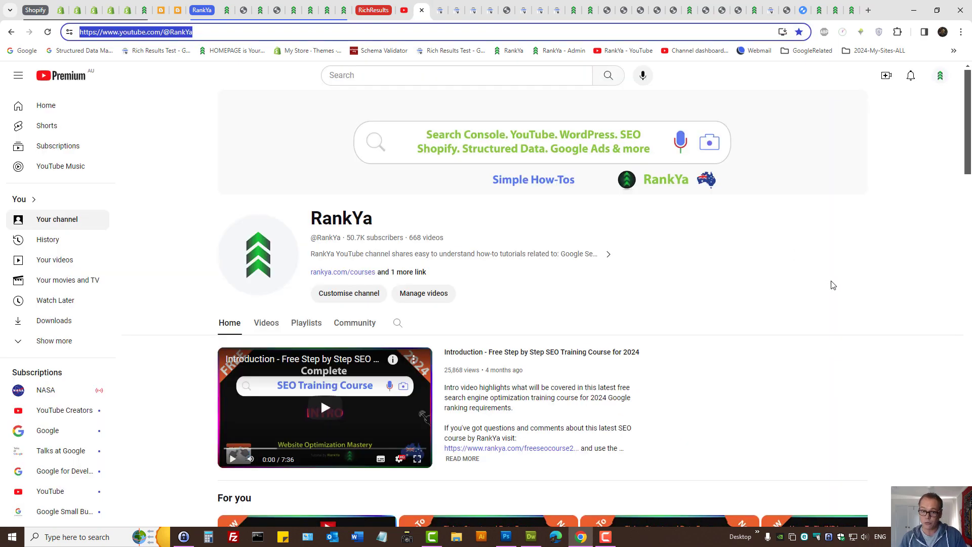
# Revisit the Page indexing report, then close DevTools on the RankYa article page
pyautogui.click(440, 9)
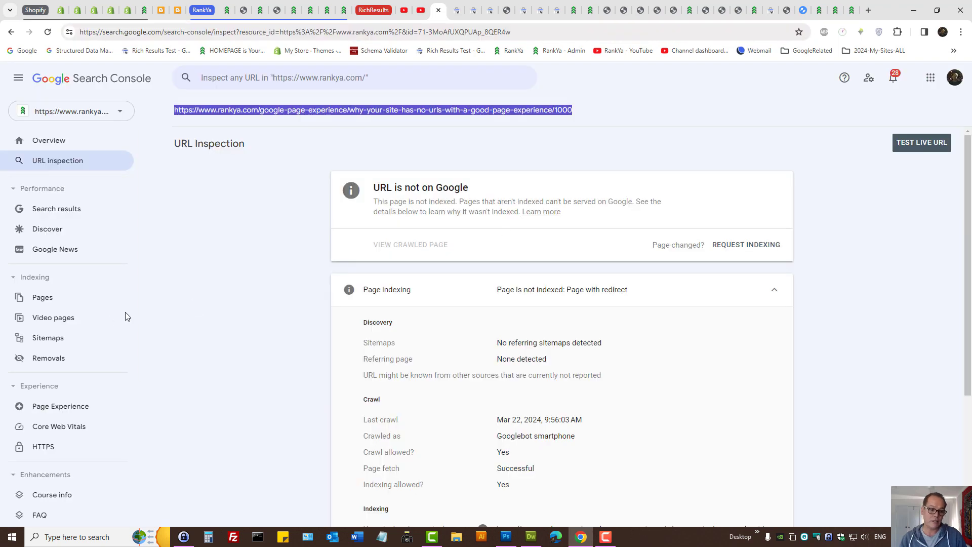
pyautogui.click(37, 298)
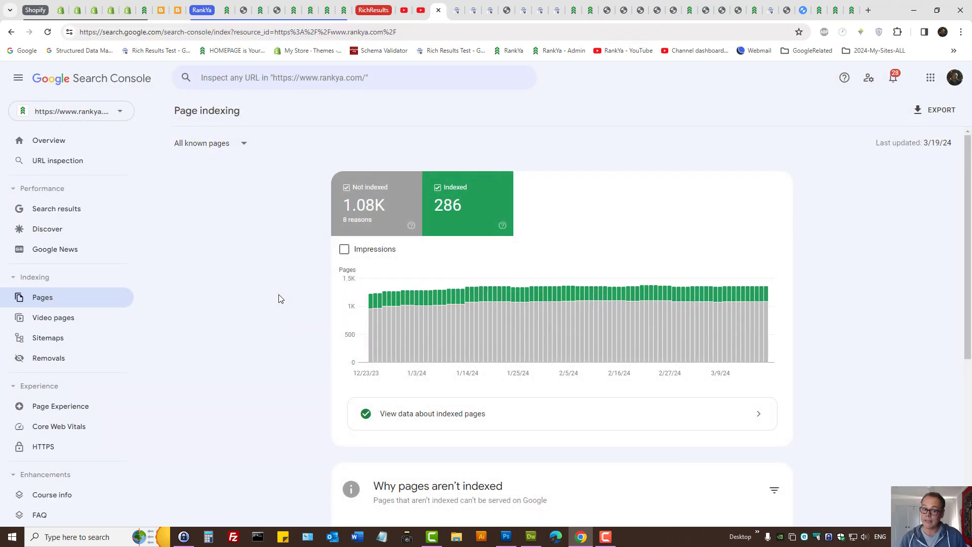
pyautogui.scroll(-5, 278, 299)
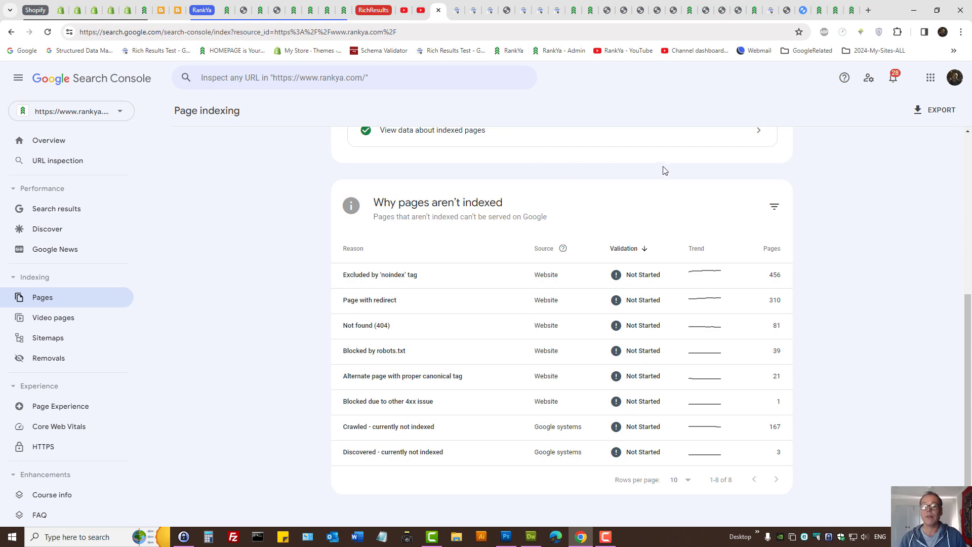
pyautogui.click(574, 7)
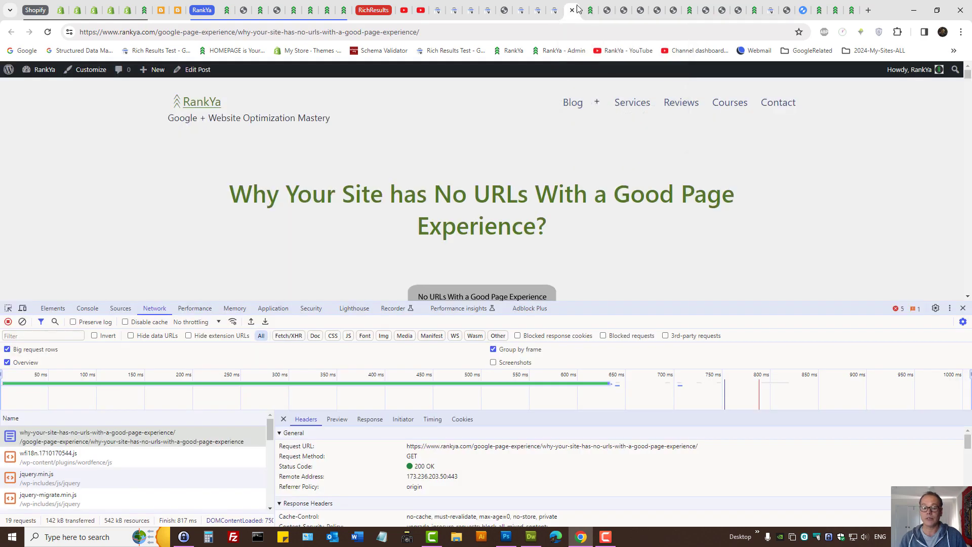
pyautogui.click(963, 309)
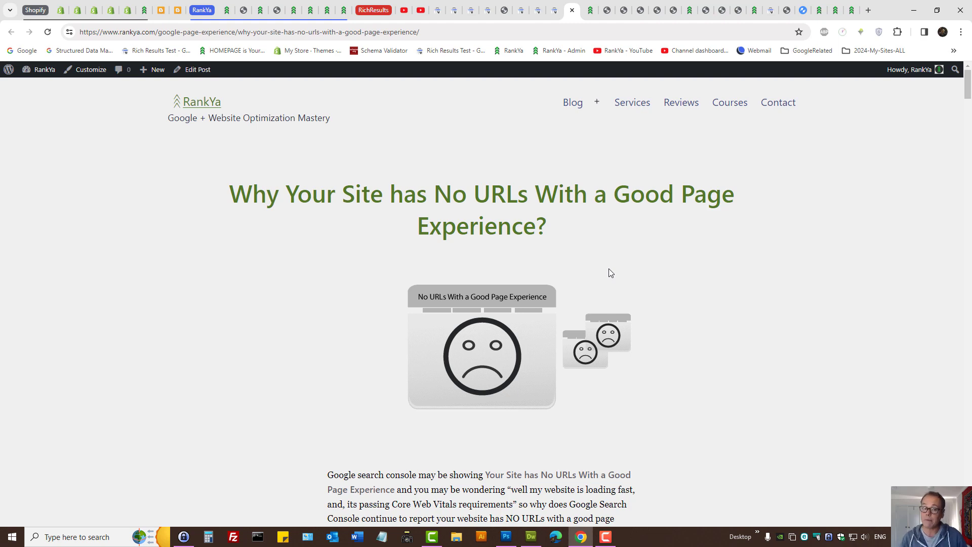
pyautogui.click(421, 10)
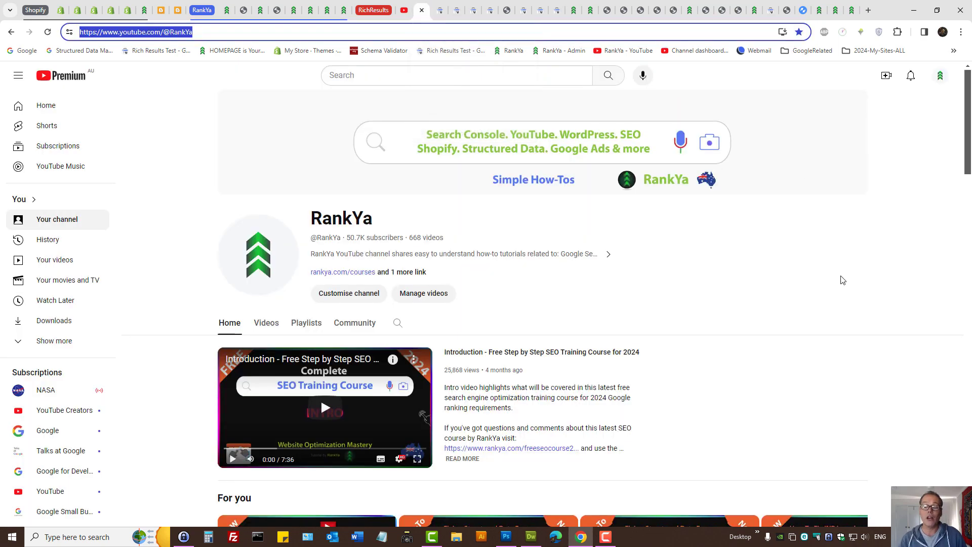